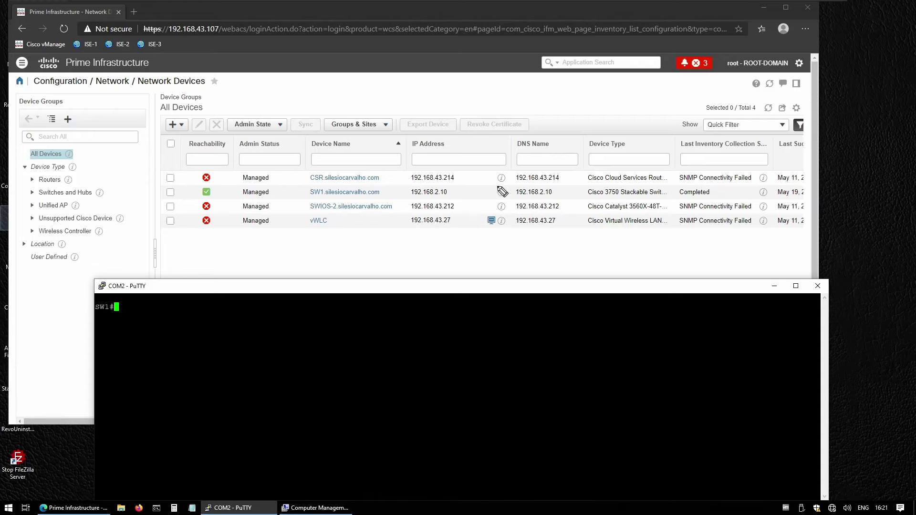
# Draw a pen mark beside the Device Type cells of the CSR, SW1 and vWLC rows
pyautogui.moveTo(586, 174); pyautogui.dragTo(584, 232)
# Handwrite the notes 'V15.x' and 'cisco.com' side by side on screen
pyautogui.moveTo(196, 313)
pyautogui.mouseDown()
pyautogui.moveTo(208, 311)
pyautogui.moveTo(221, 327)
pyautogui.moveTo(256, 324)
pyautogui.mouseUp()
pyautogui.click(241, 316)
pyautogui.moveTo(256, 310); pyautogui.dragTo(245, 327)
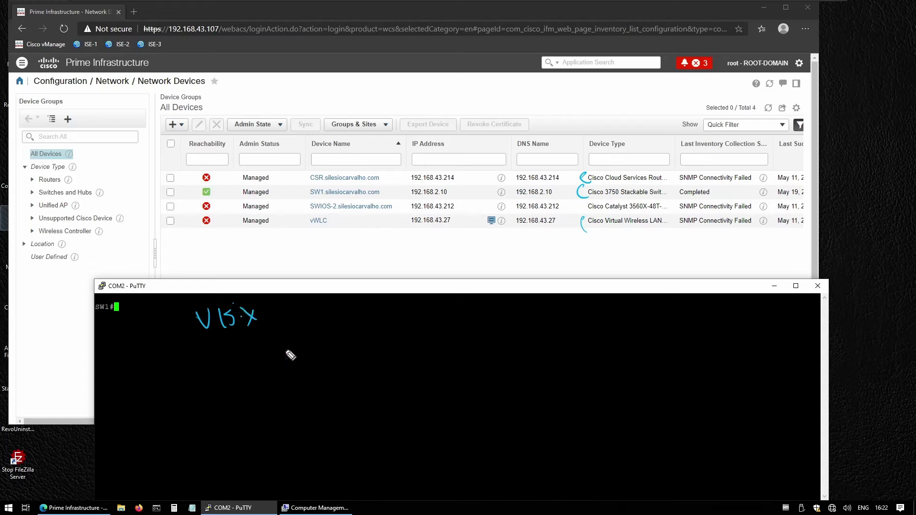
pyautogui.moveTo(324, 314); pyautogui.dragTo(321, 329)
pyautogui.moveTo(331, 322); pyautogui.dragTo(354, 329)
pyautogui.moveTo(366, 319); pyautogui.dragTo(424, 313)
pyautogui.click(374, 321)
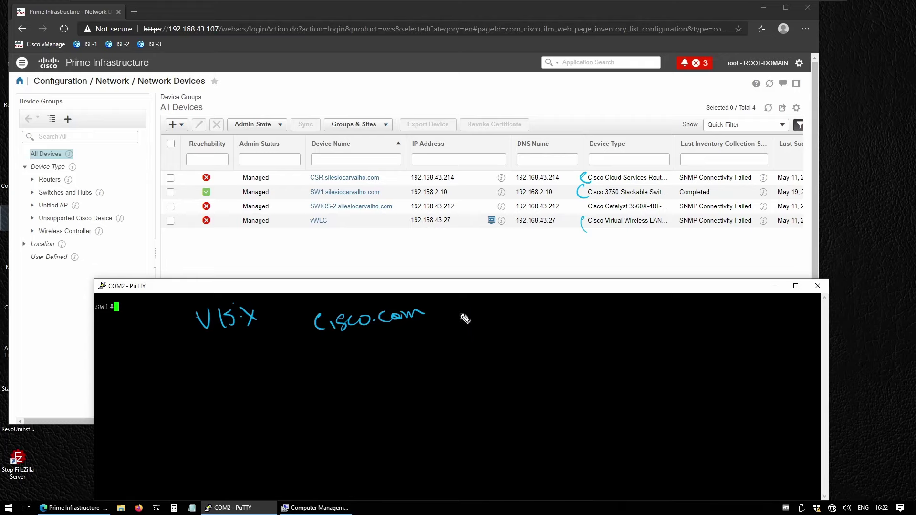
# Write 'V.16' with a downward arrow pointing to a hand-drawn server box
pyautogui.moveTo(477, 304)
pyautogui.mouseDown()
pyautogui.moveTo(512, 316)
pyautogui.moveTo(544, 351)
pyautogui.mouseUp()
pyautogui.click(493, 318)
pyautogui.moveTo(528, 341); pyautogui.dragTo(564, 387)
pyautogui.moveTo(524, 358); pyautogui.dragTo(553, 355)
pyautogui.moveTo(526, 359); pyautogui.dragTo(536, 386)
pyautogui.moveTo(536, 385)
pyautogui.mouseDown()
pyautogui.moveTo(563, 385)
pyautogui.moveTo(530, 414)
pyautogui.mouseUp()
pyautogui.moveTo(532, 387); pyautogui.dragTo(542, 408)
pyautogui.moveTo(548, 393)
pyautogui.mouseDown()
pyautogui.moveTo(547, 407)
pyautogui.moveTo(565, 397)
pyautogui.mouseUp()
pyautogui.moveTo(536, 406); pyautogui.dragTo(562, 404)
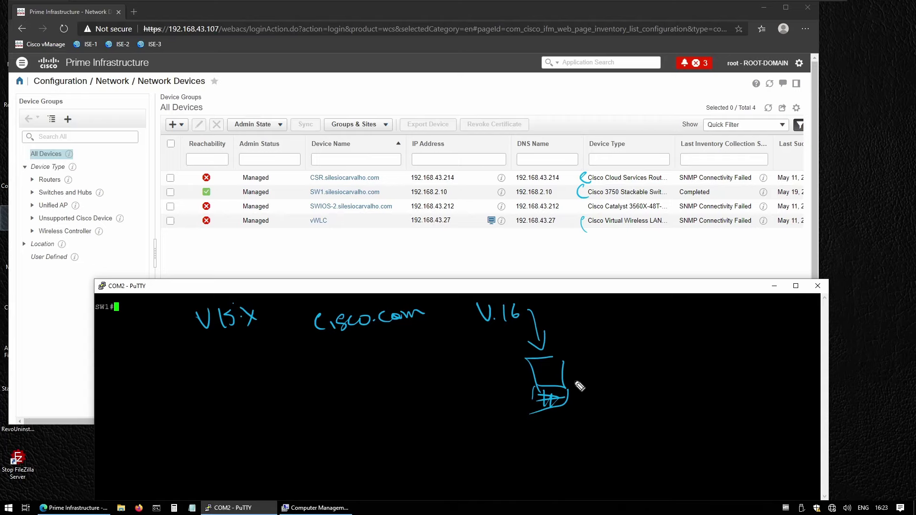
# Draw a link line from the server to a switch box with a switch symbol
pyautogui.moveTo(572, 383)
pyautogui.mouseDown()
pyautogui.moveTo(629, 383)
pyautogui.moveTo(660, 405)
pyautogui.mouseUp()
pyautogui.moveTo(648, 365)
pyautogui.mouseDown()
pyautogui.moveTo(720, 400)
pyautogui.moveTo(661, 406)
pyautogui.mouseUp()
pyautogui.moveTo(697, 375)
pyautogui.mouseDown()
pyautogui.moveTo(686, 395)
pyautogui.moveTo(696, 392)
pyautogui.moveTo(680, 376)
pyautogui.mouseUp()
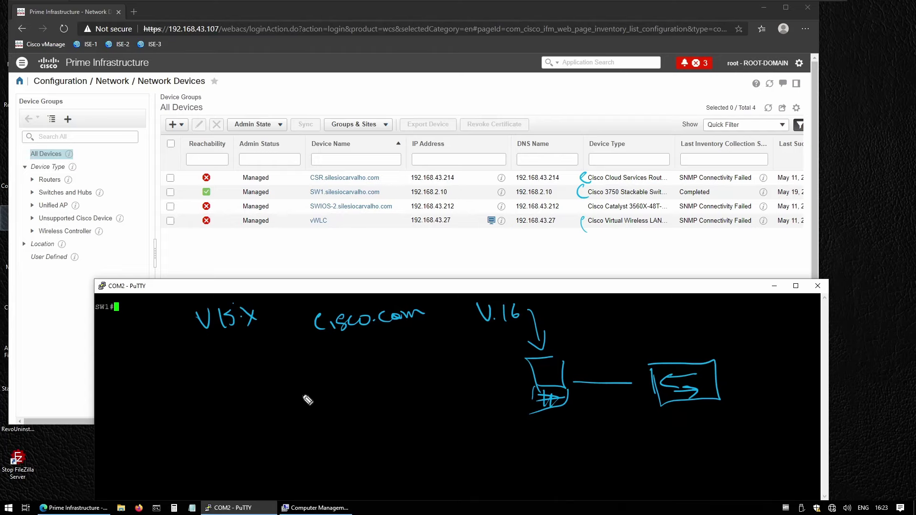
# Handwrite the timing notes '1H x SW' and '2H x 2SW' beneath the cisco.com label
pyautogui.moveTo(306, 377)
pyautogui.mouseDown()
pyautogui.moveTo(306, 403)
pyautogui.moveTo(328, 390)
pyautogui.mouseUp()
pyautogui.moveTo(326, 382)
pyautogui.mouseDown()
pyautogui.moveTo(327, 400)
pyautogui.moveTo(358, 378)
pyautogui.moveTo(368, 388)
pyautogui.moveTo(390, 376)
pyautogui.mouseUp()
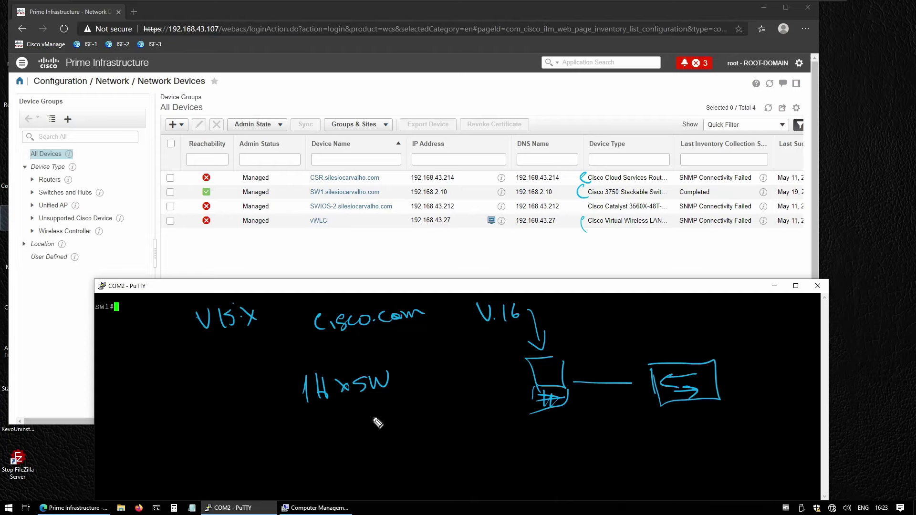
pyautogui.moveTo(362, 412)
pyautogui.mouseDown()
pyautogui.moveTo(409, 413)
pyautogui.moveTo(415, 400)
pyautogui.moveTo(359, 417)
pyautogui.mouseUp()
pyautogui.moveTo(358, 405); pyautogui.dragTo(320, 429)
pyautogui.moveTo(328, 414); pyautogui.dragTo(328, 428)
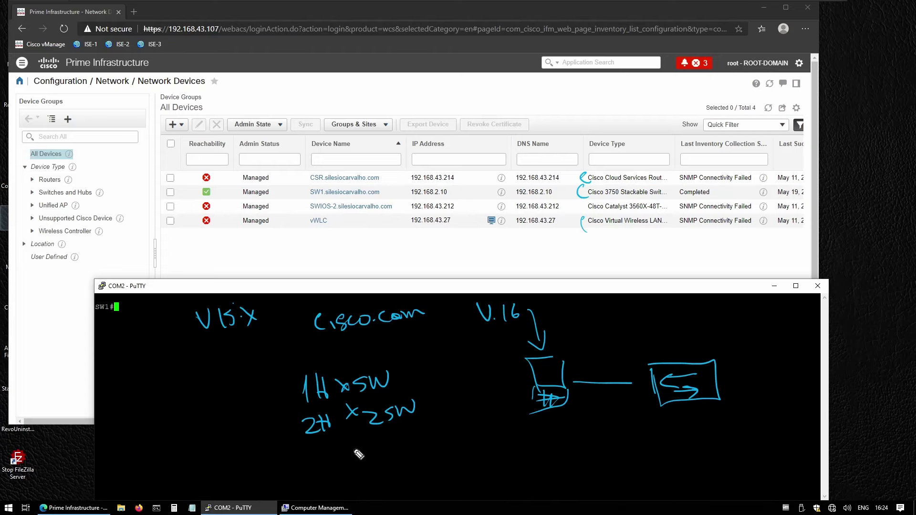
# Erase the handwritten 1H and 2H timing notes under cisco.com
pyautogui.moveTo(359, 453)
pyautogui.mouseDown()
pyautogui.moveTo(338, 404)
pyautogui.moveTo(360, 403)
pyautogui.moveTo(304, 371)
pyautogui.moveTo(355, 410)
pyautogui.moveTo(416, 399)
pyautogui.mouseUp()
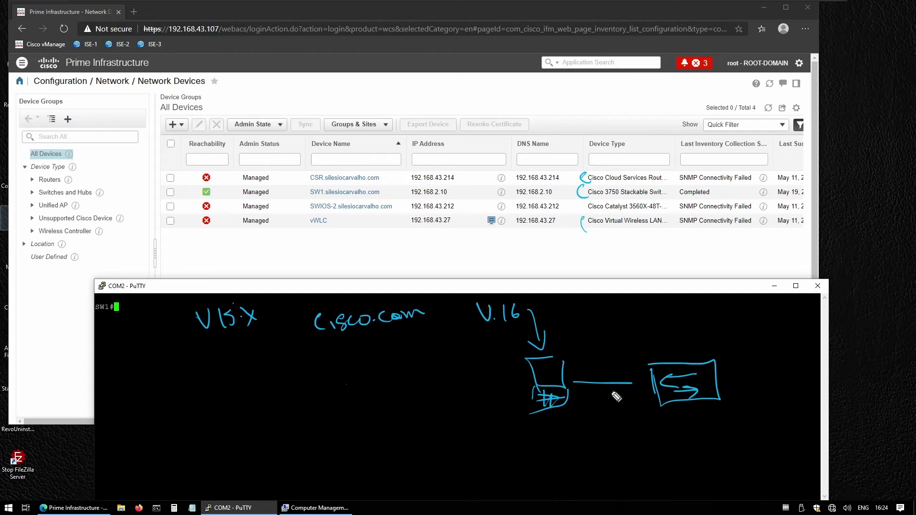
# Draw a second switch box below the first, with an arrow from the server to it
pyautogui.moveTo(673, 448)
pyautogui.mouseDown()
pyautogui.moveTo(668, 426)
pyautogui.moveTo(736, 456)
pyautogui.moveTo(676, 457)
pyautogui.mouseUp()
pyautogui.moveTo(708, 429)
pyautogui.mouseDown()
pyautogui.moveTo(676, 449)
pyautogui.moveTo(701, 445)
pyautogui.moveTo(692, 457)
pyautogui.moveTo(685, 453)
pyautogui.moveTo(702, 437)
pyautogui.moveTo(680, 435)
pyautogui.moveTo(710, 442)
pyautogui.moveTo(701, 446)
pyautogui.mouseUp()
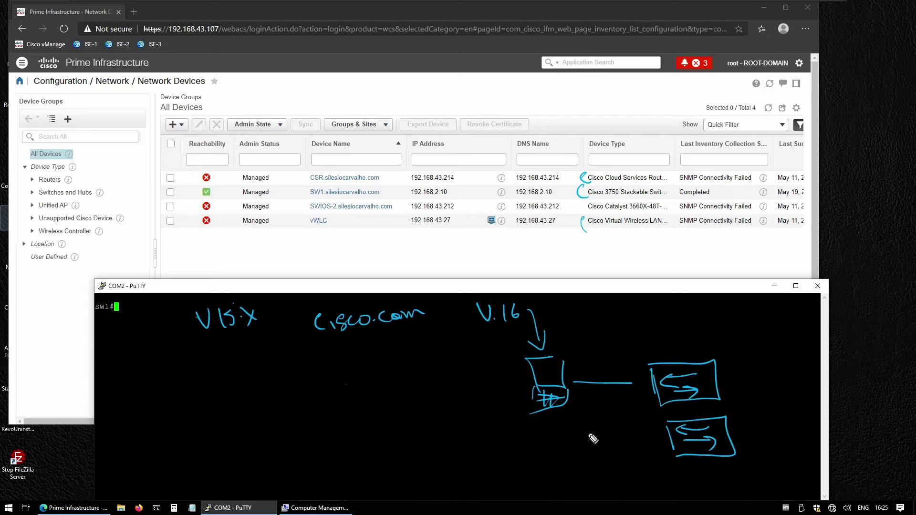
pyautogui.moveTo(589, 407); pyautogui.dragTo(651, 448)
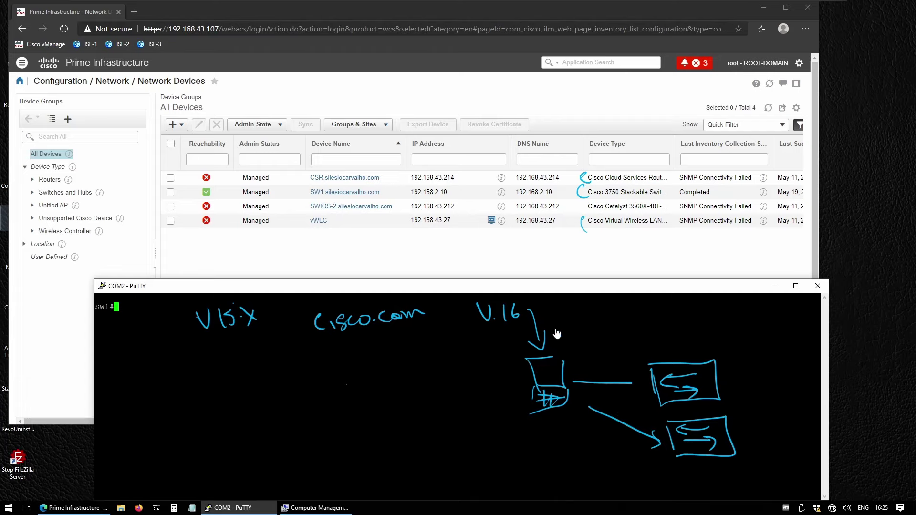
# Clear all annotations and open SW1's Device Details summary
pyautogui.press('Escape')
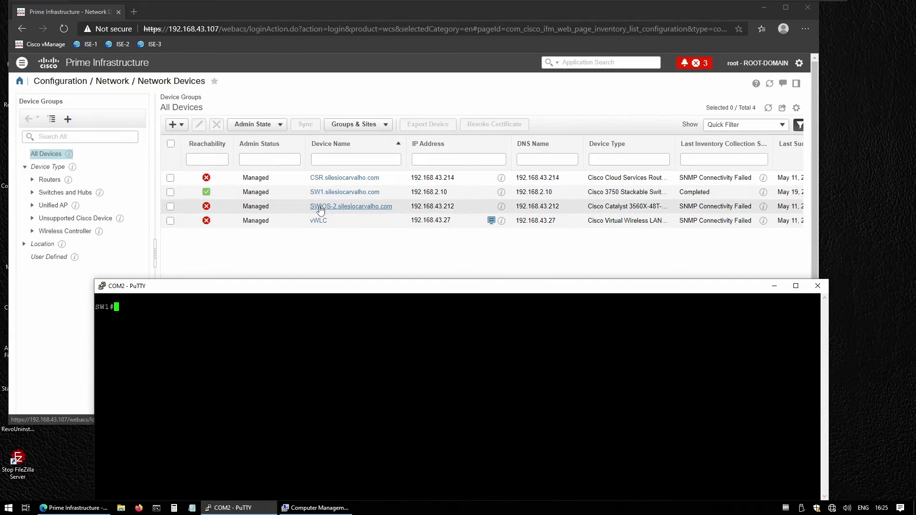
pyautogui.click(331, 193)
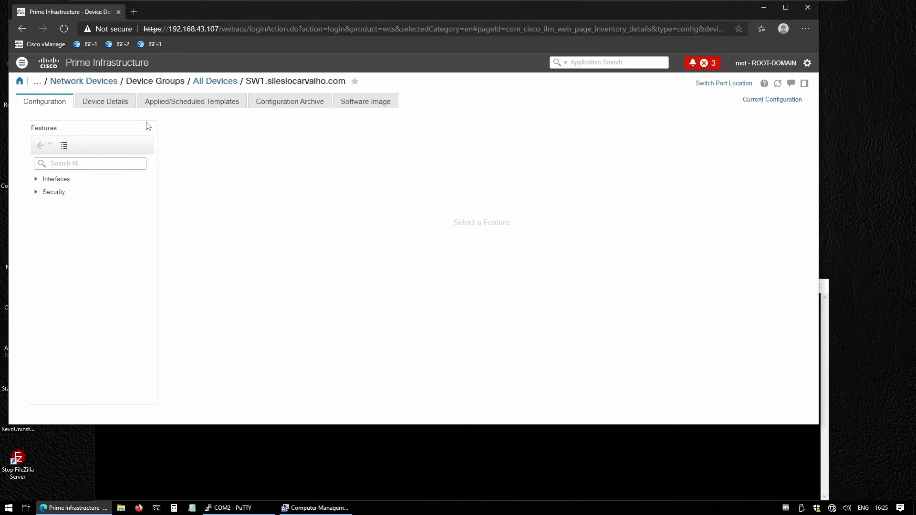
pyautogui.click(113, 102)
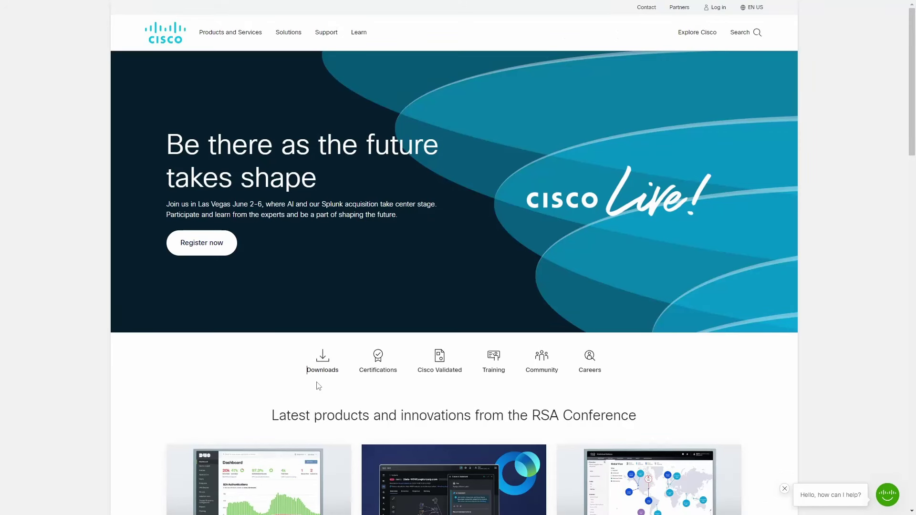
# Search Cisco.com Software Download for '3750' and browse the Catalyst 3750 models
pyautogui.click(322, 359)
pyautogui.click(382, 234)
pyautogui.write('3750')
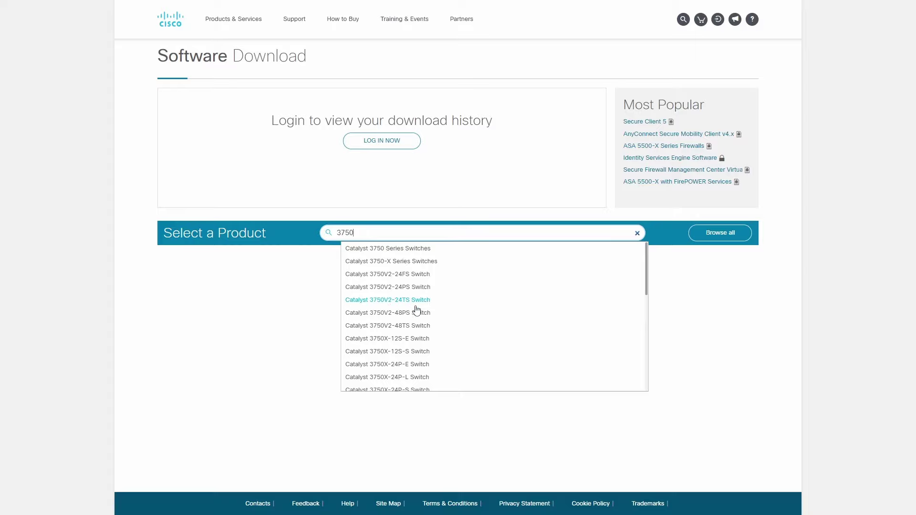
pyautogui.scroll(-1, 420, 379)
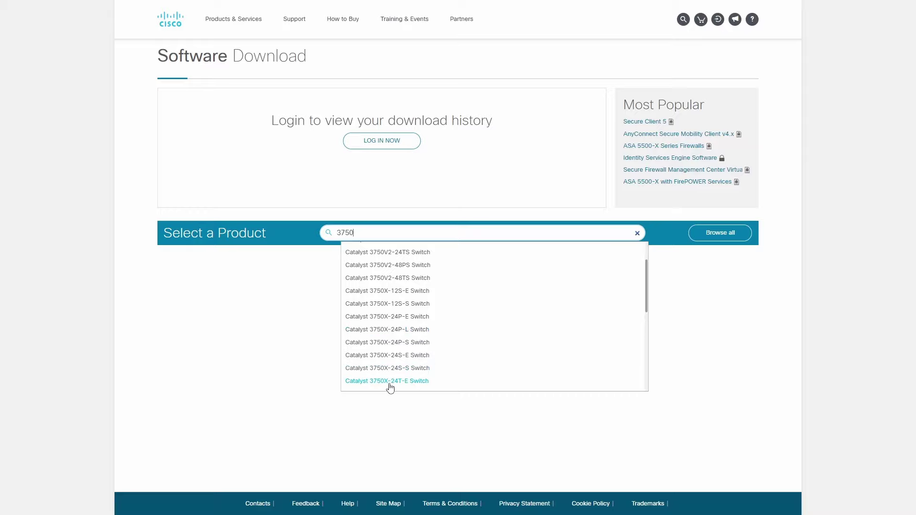
pyautogui.scroll(-2, 394, 382)
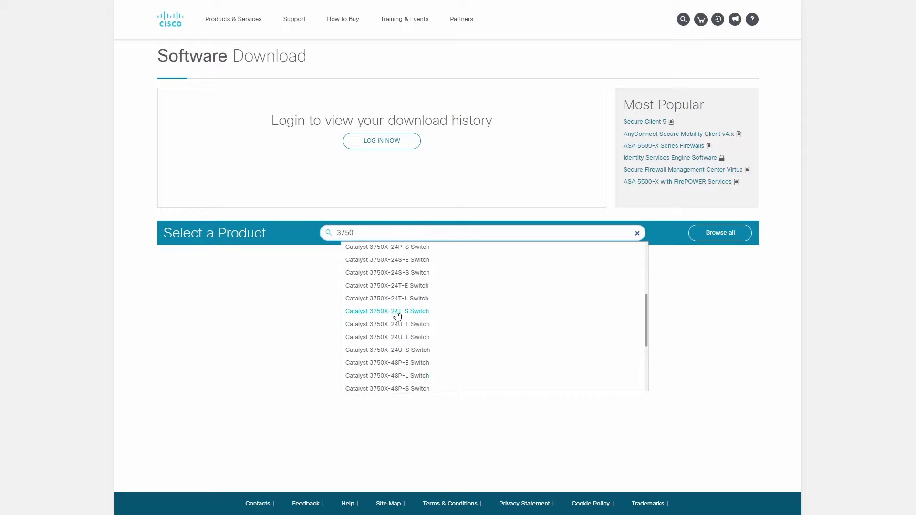
# Open Catalyst 3750X-24T-S IOS release 15.2.4E10(MD) and view the UNIVERSAL file details
pyautogui.click(393, 313)
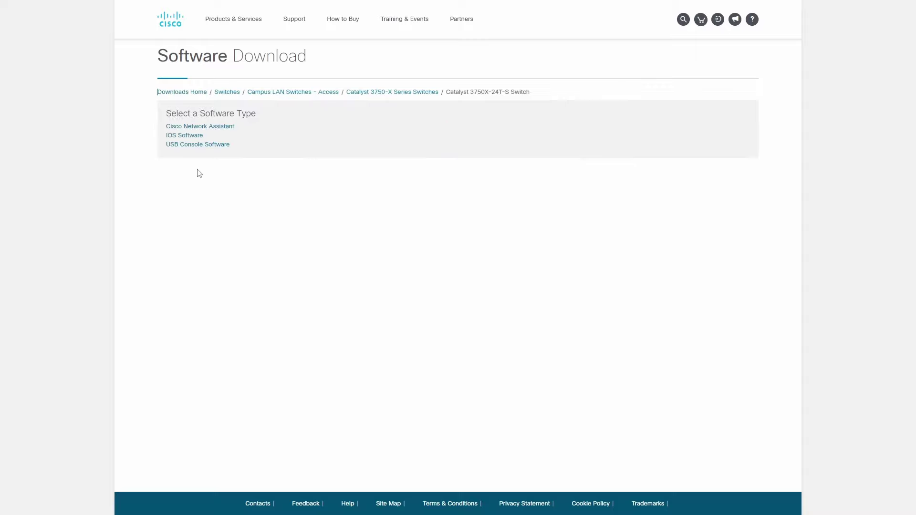
pyautogui.click(196, 136)
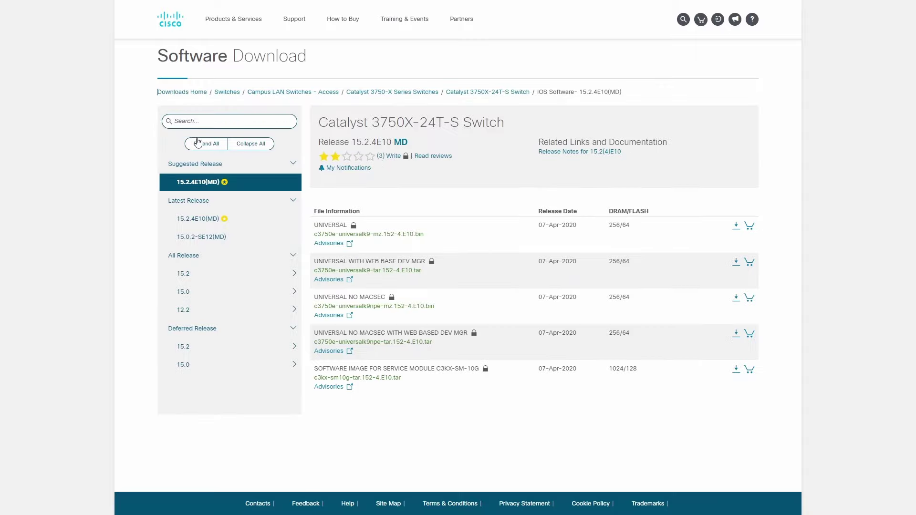
pyautogui.click(276, 219)
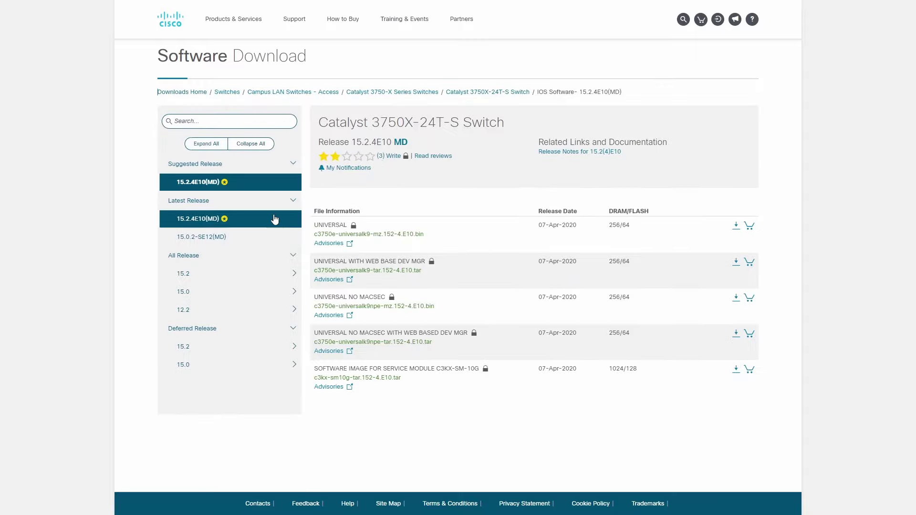
pyautogui.click(205, 221)
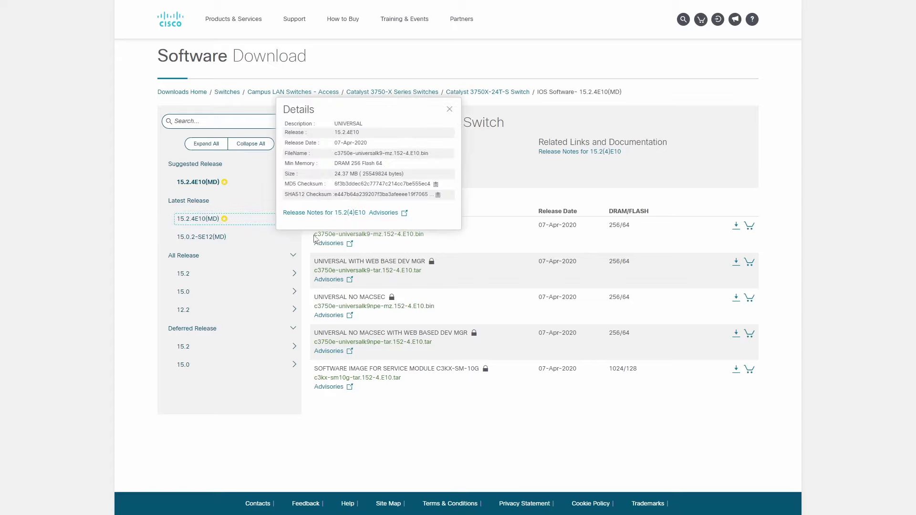
pyautogui.moveTo(330, 241)
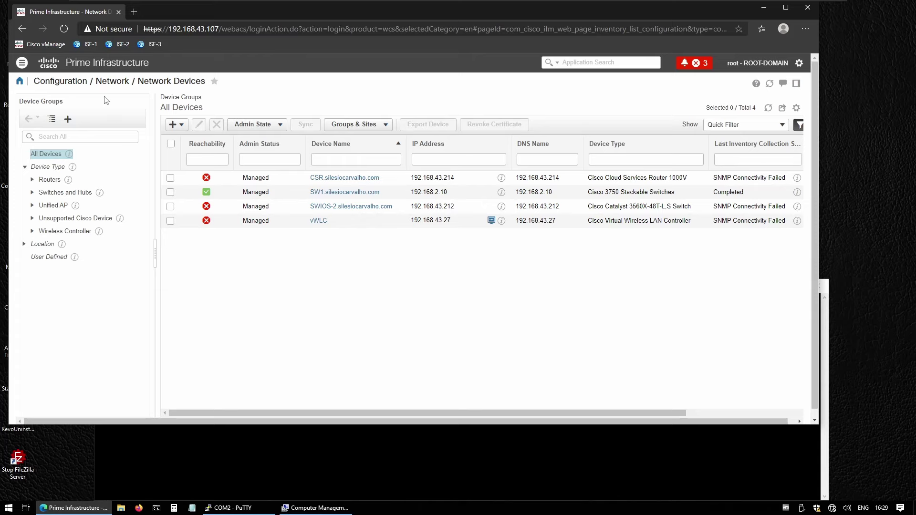
# Go to Inventory > Software Images and start an Add/Import of a new image
pyautogui.click(22, 62)
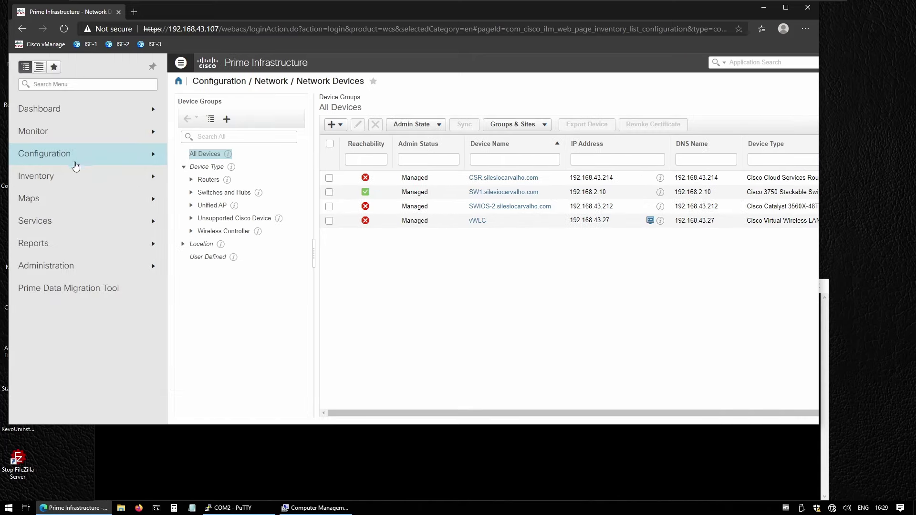
pyautogui.moveTo(70, 180)
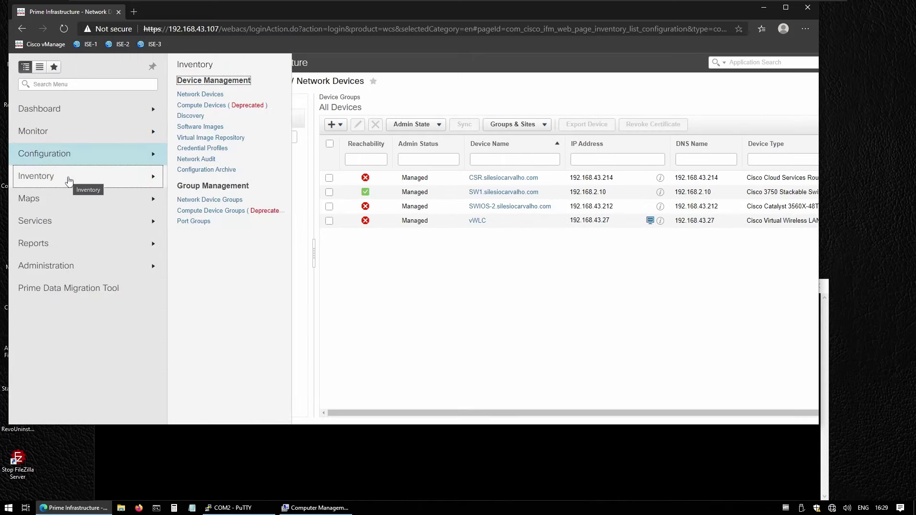
pyautogui.click(213, 128)
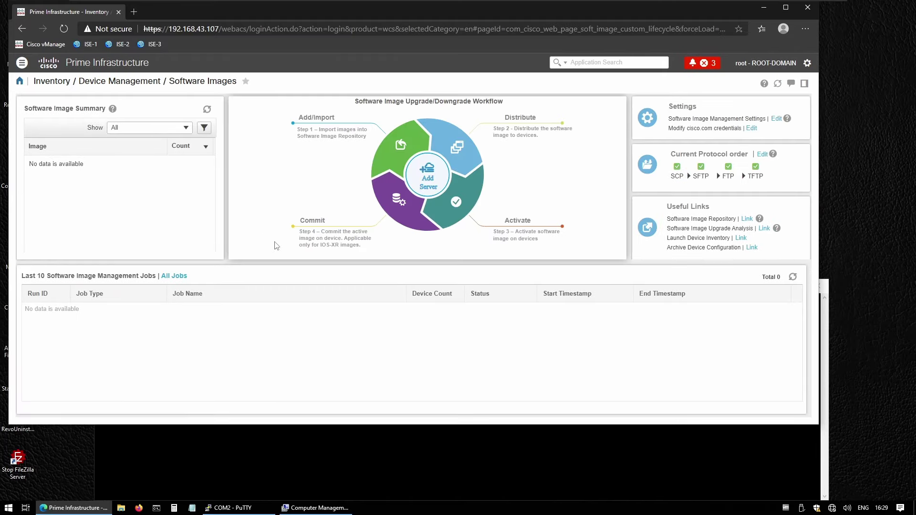
pyautogui.click(399, 147)
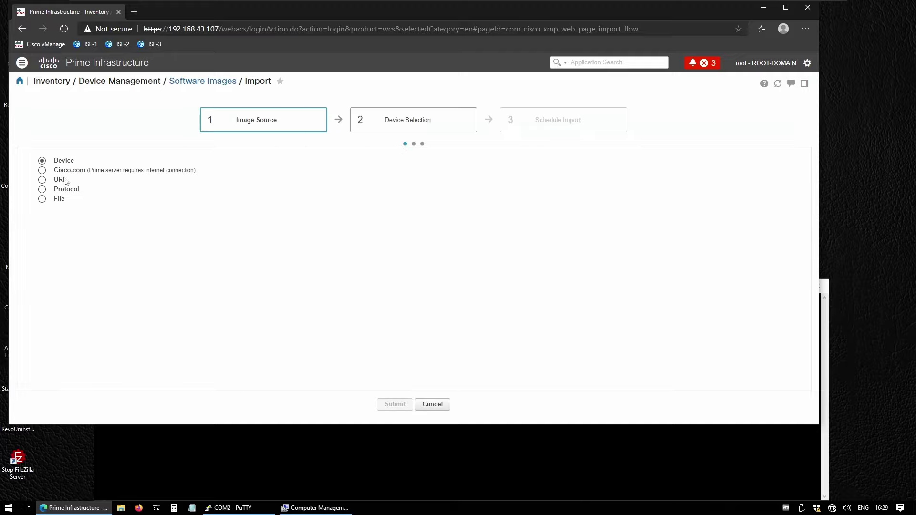
# Pick c3750e-universalk9-mz.152-4.E10.bin from the Desktop's Cisco Catalyst 3750X-24T-S Switch folder
pyautogui.click(43, 199)
pyautogui.click(381, 122)
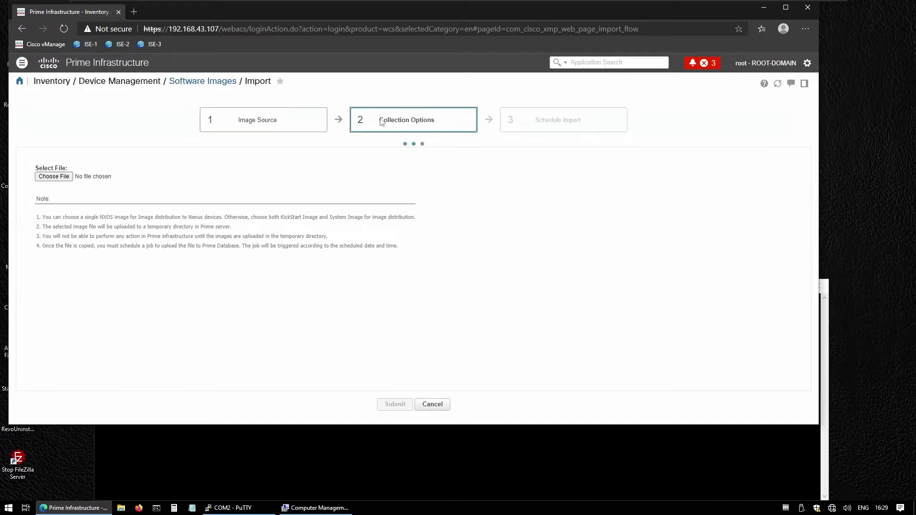
pyautogui.click(54, 176)
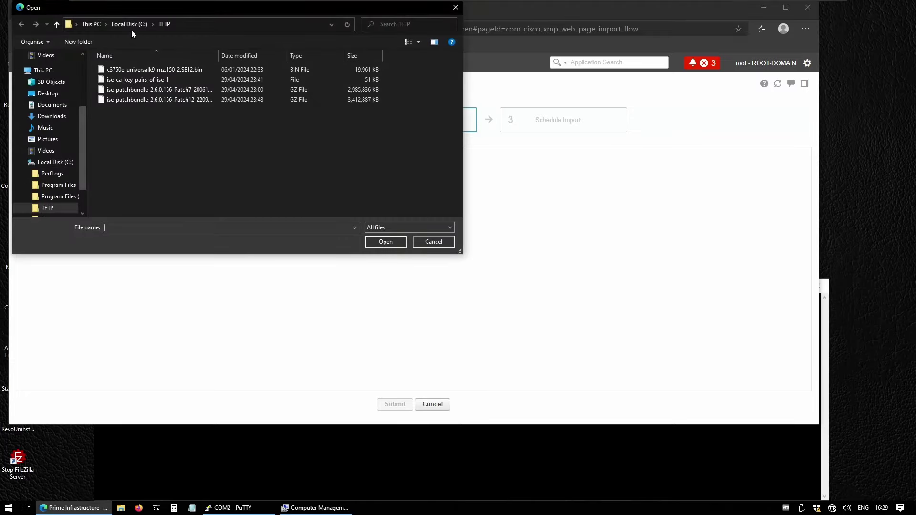
pyautogui.click(125, 25)
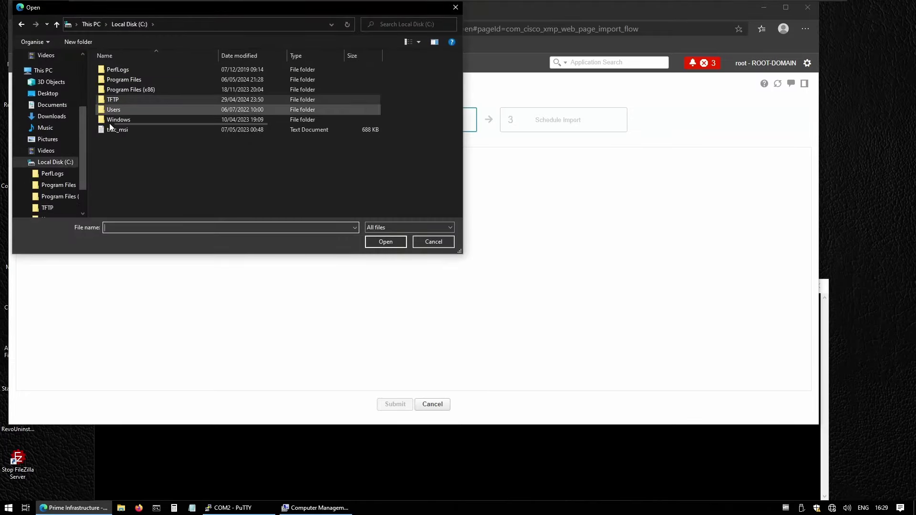
pyautogui.click(48, 94)
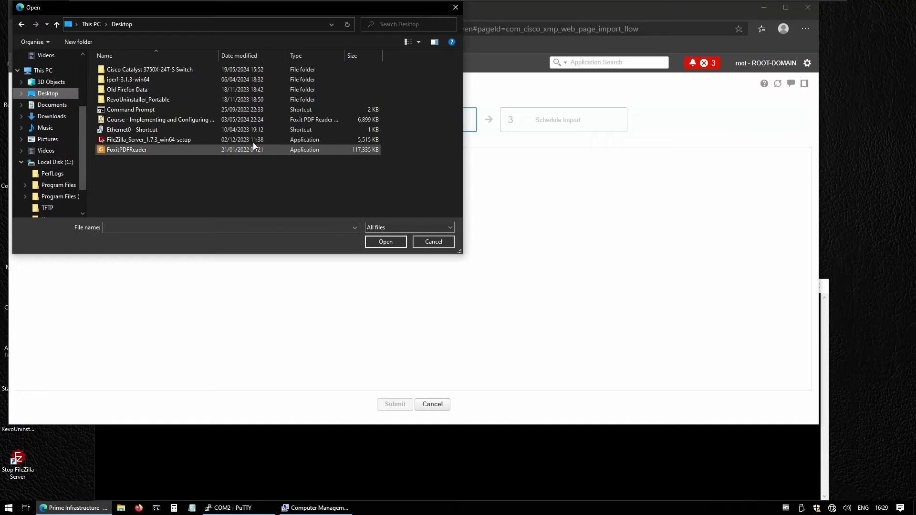
pyautogui.doubleClick(142, 70)
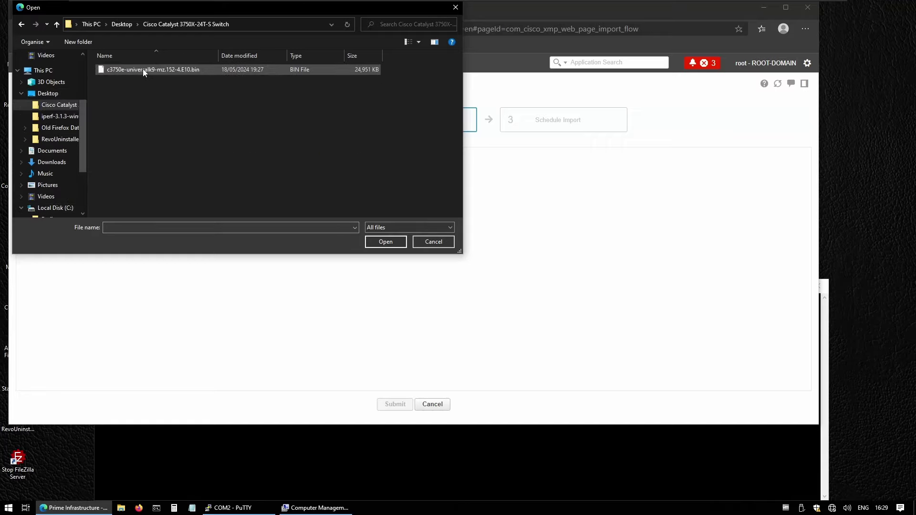
pyautogui.doubleClick(143, 70)
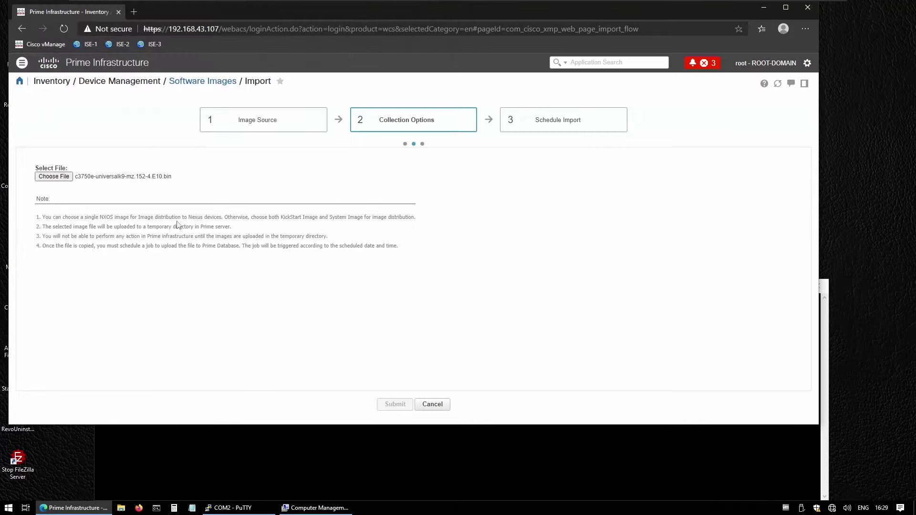
# Schedule the import to run Now, submit it, and check its job in the Jobs Dashboard
pyautogui.click(526, 125)
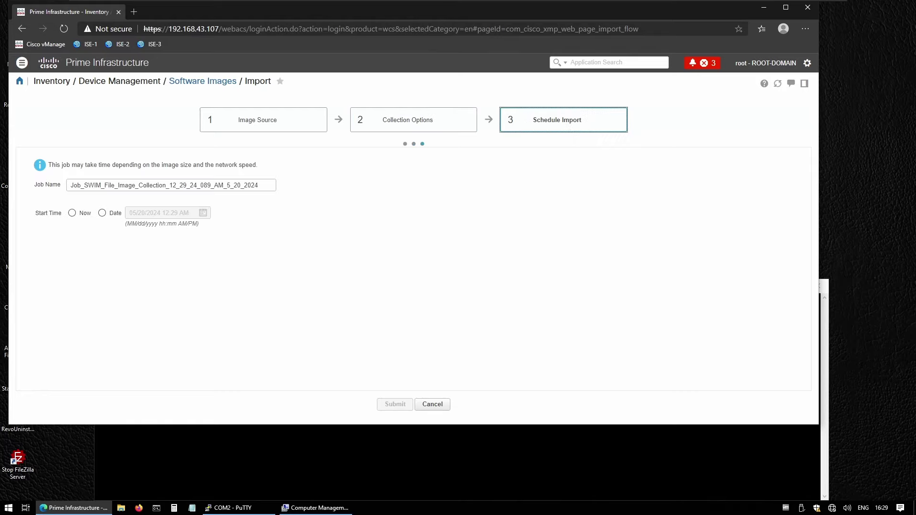
pyautogui.click(72, 212)
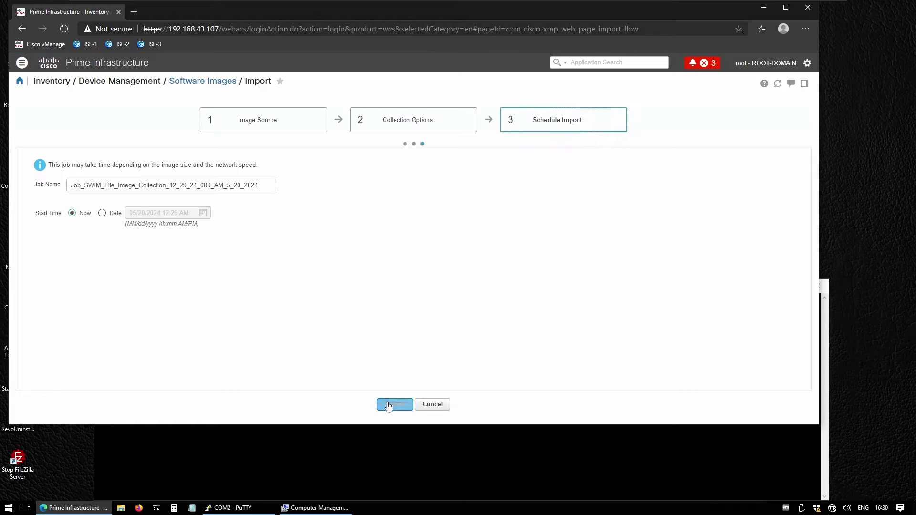
pyautogui.click(387, 404)
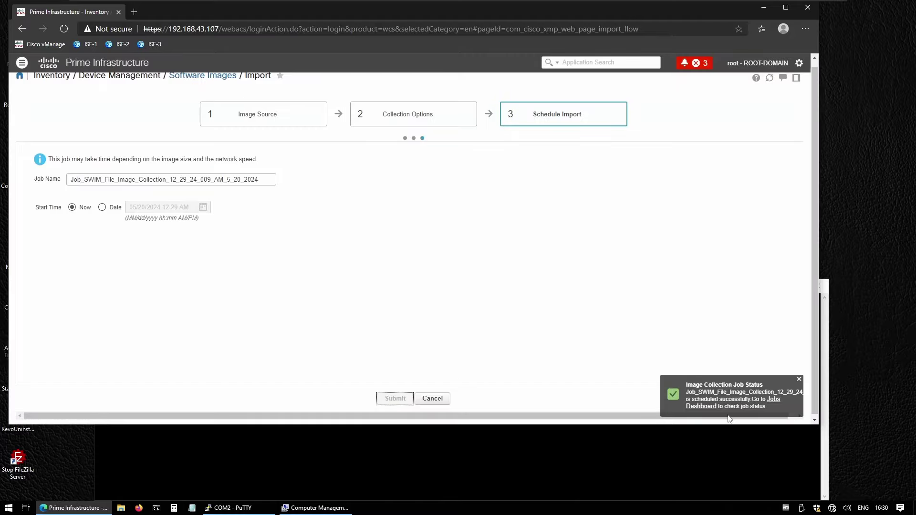
pyautogui.click(708, 406)
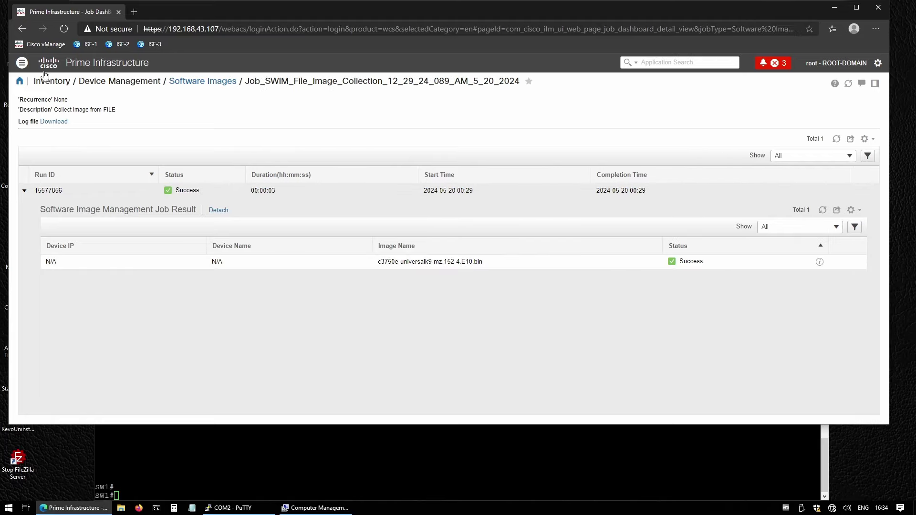
# Go to Inventory > Software Images to see the C3750E 15.2(4)E10 image and its successful import job
pyautogui.click(22, 63)
pyautogui.moveTo(81, 172)
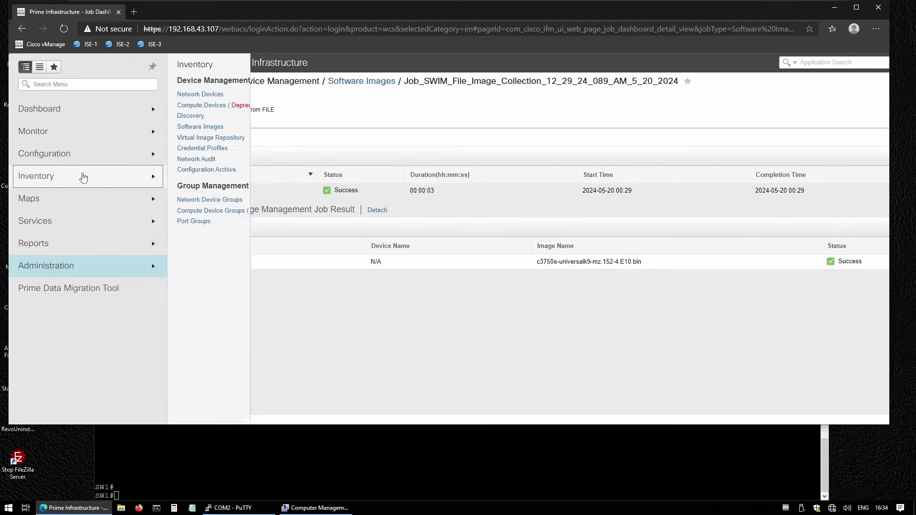
pyautogui.click(201, 125)
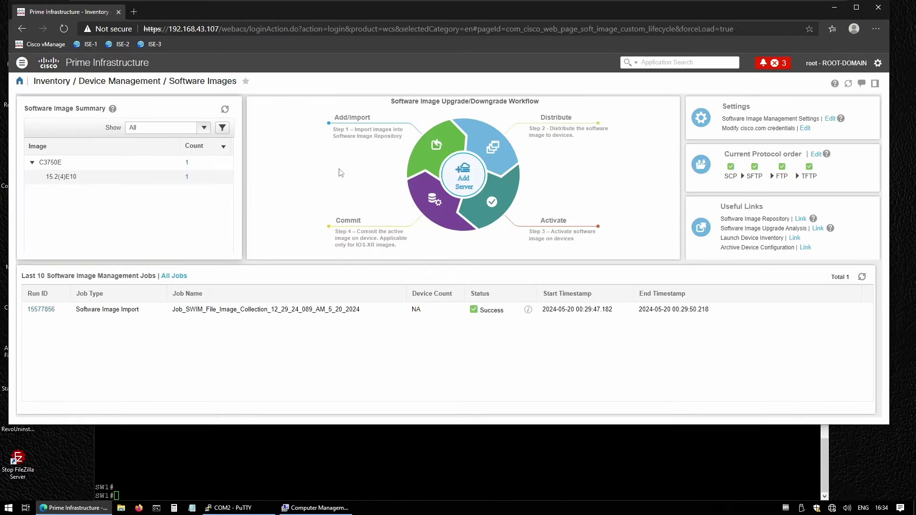
# Start the Distribute wizard with the c3750e image selected
pyautogui.click(494, 157)
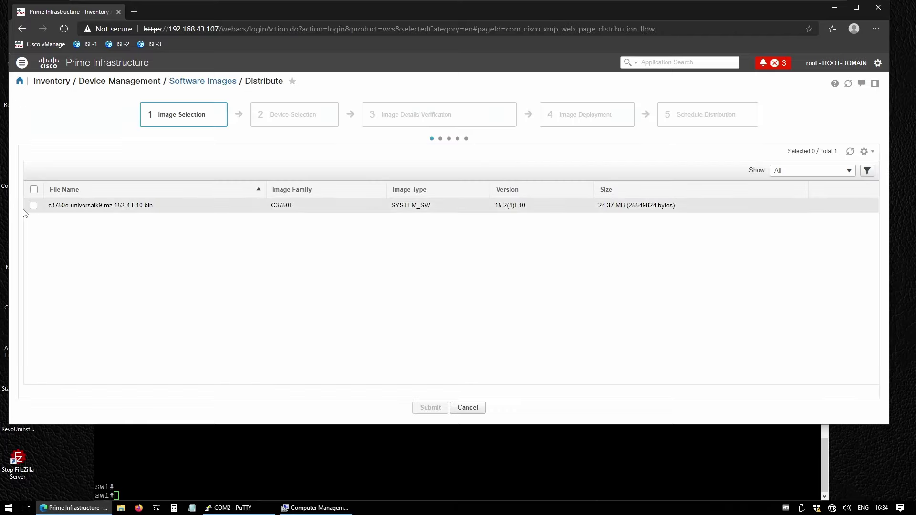
pyautogui.click(33, 206)
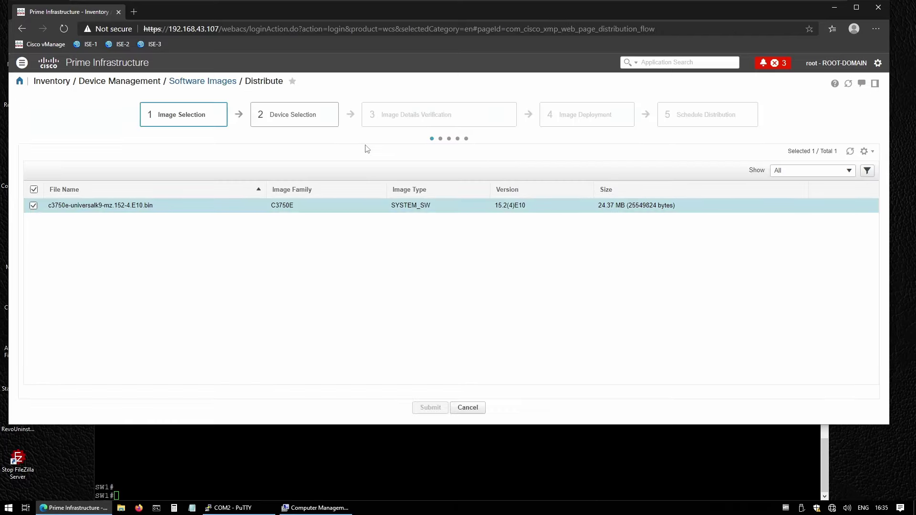
pyautogui.click(319, 117)
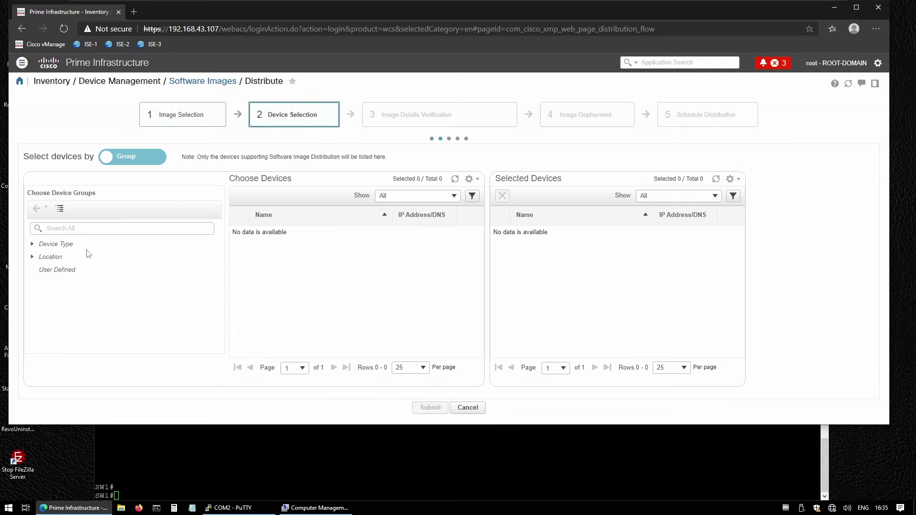
# Select SW1 under Cisco Catalyst 3750 Series Switches, pass flash1 verification and reach Image Deployment
pyautogui.click(32, 244)
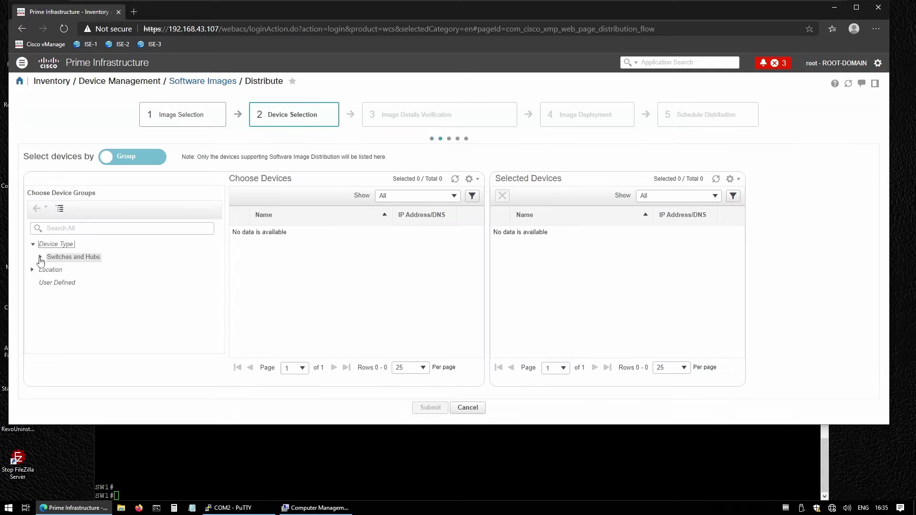
pyautogui.click(40, 257)
pyautogui.click(96, 270)
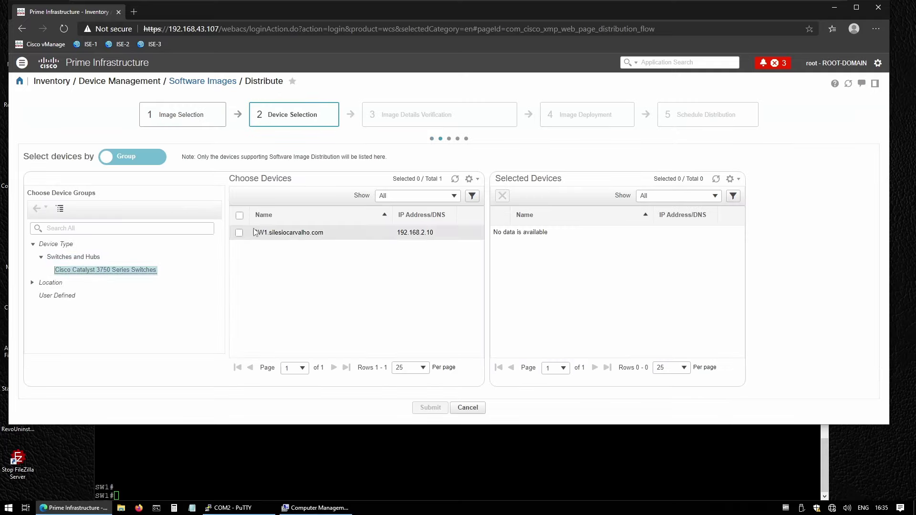
pyautogui.click(239, 232)
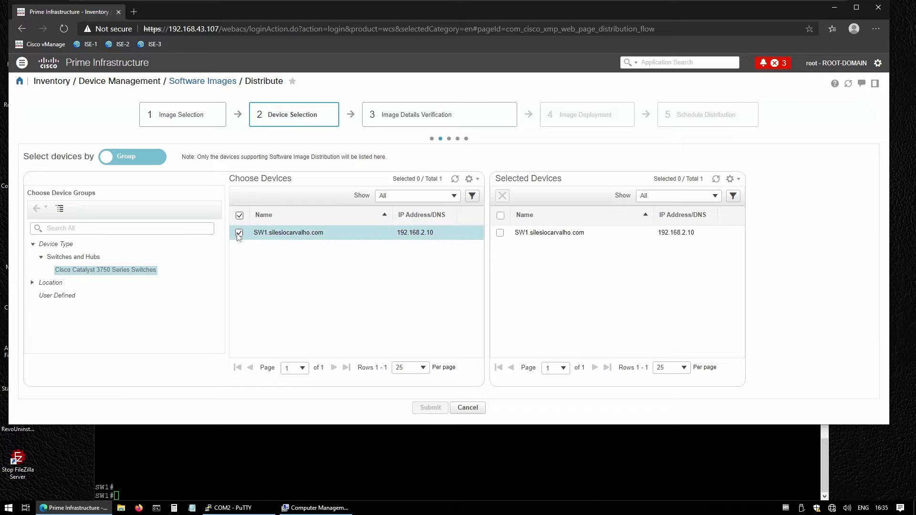
pyautogui.click(500, 232)
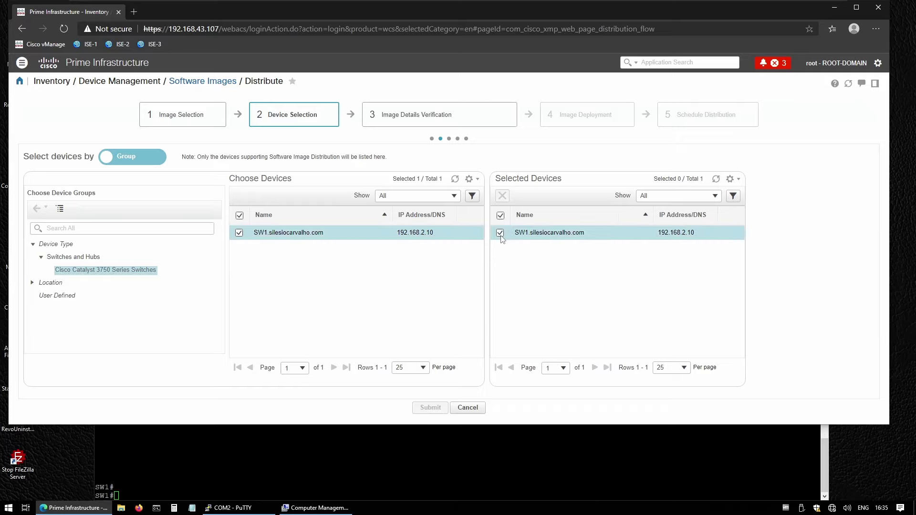
pyautogui.click(430, 122)
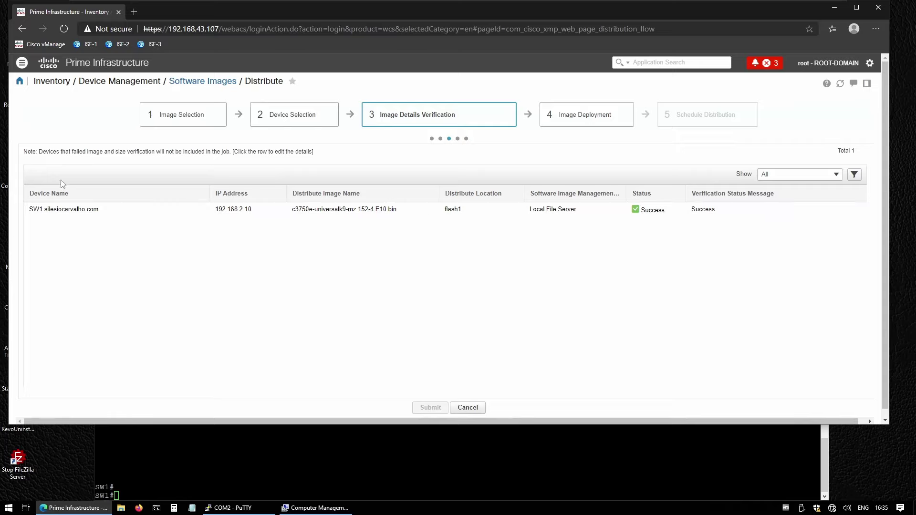
pyautogui.click(595, 121)
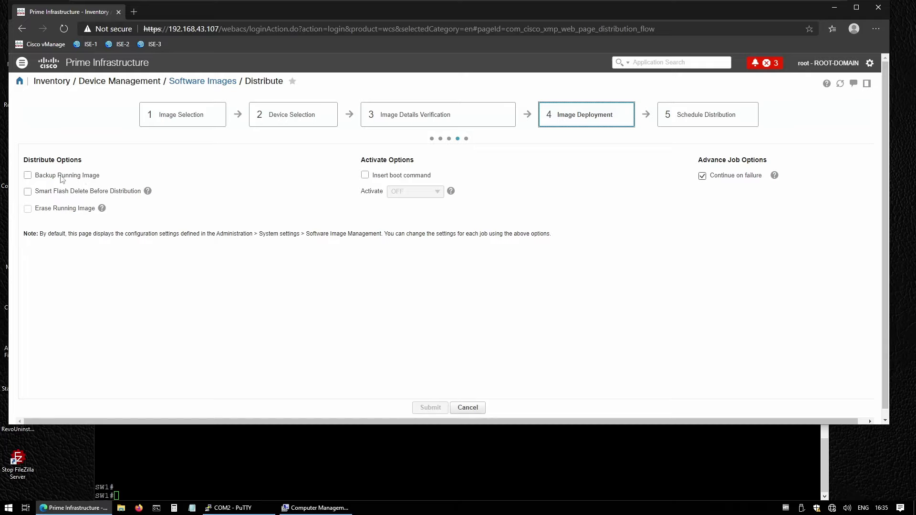
# Enable Backup Running Image, Insert boot command, Sequential activation, Smart Flash Delete and Erase Running Image
pyautogui.click(28, 176)
pyautogui.click(366, 176)
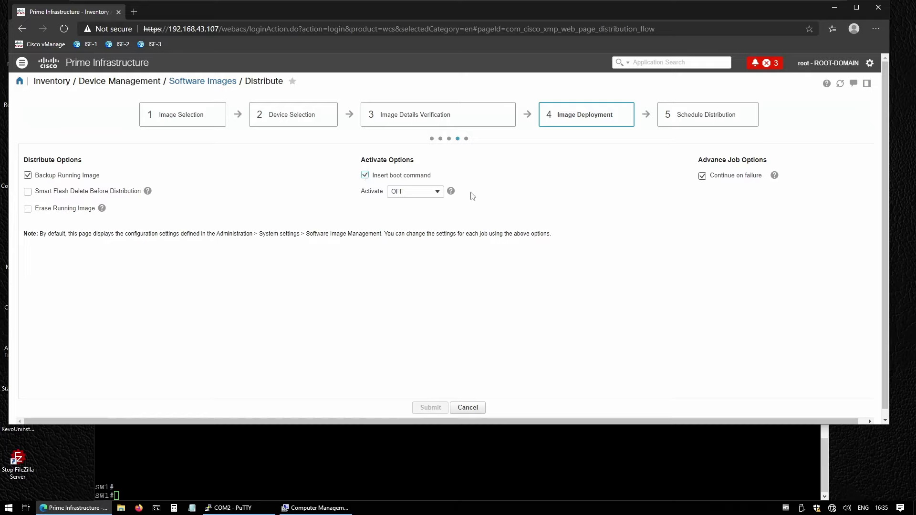
pyautogui.click(437, 192)
pyautogui.click(417, 216)
pyautogui.moveTo(148, 192)
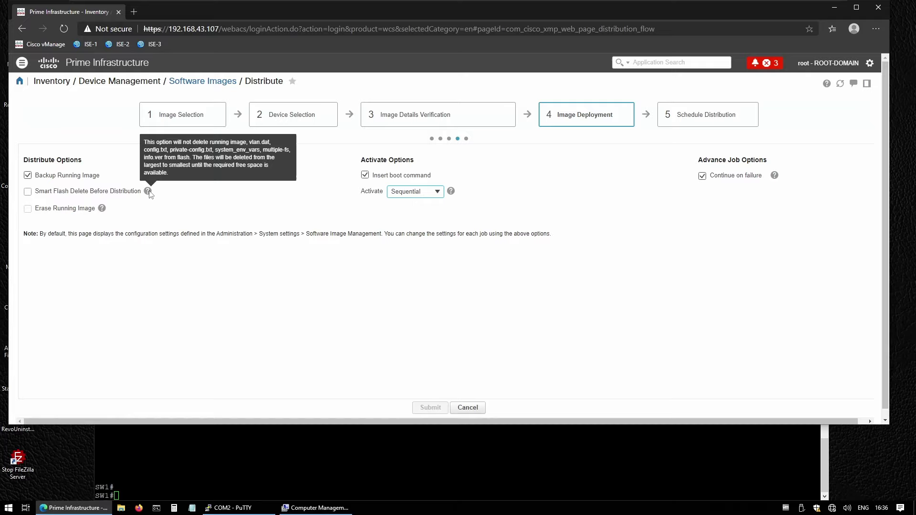
pyautogui.click(27, 191)
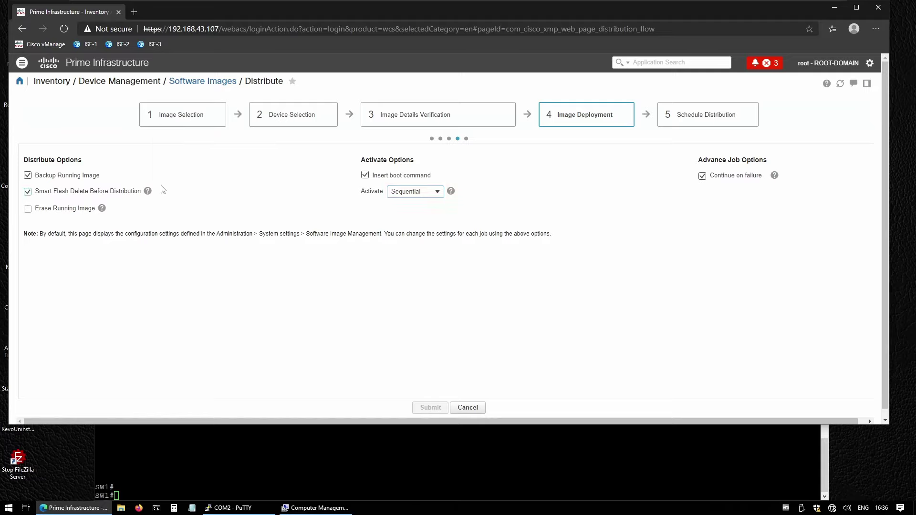
pyautogui.moveTo(104, 209)
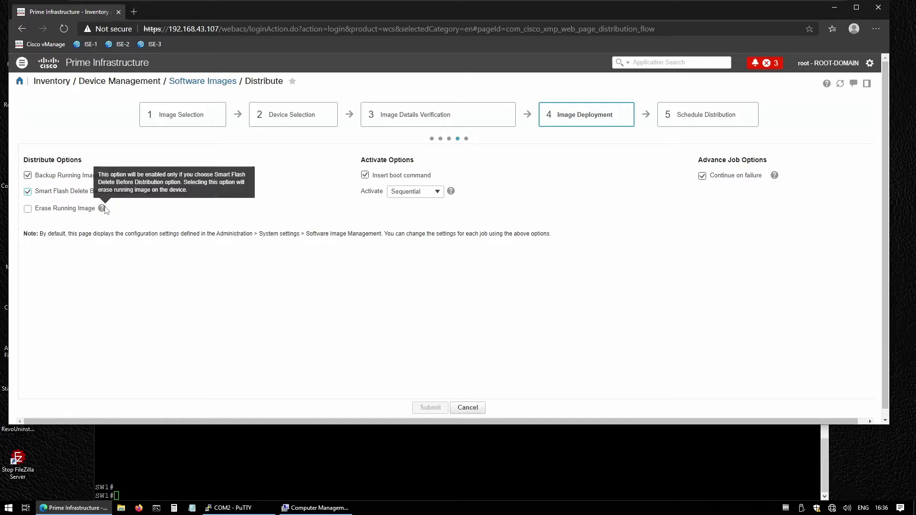
pyautogui.click(28, 210)
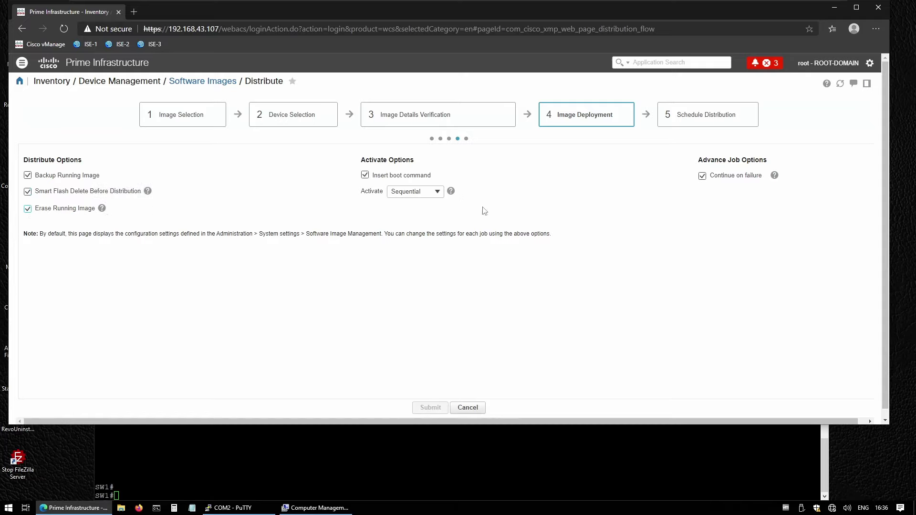
# Schedule the SW1 distribution to start Now, submit it, and open the job's status page
pyautogui.click(683, 117)
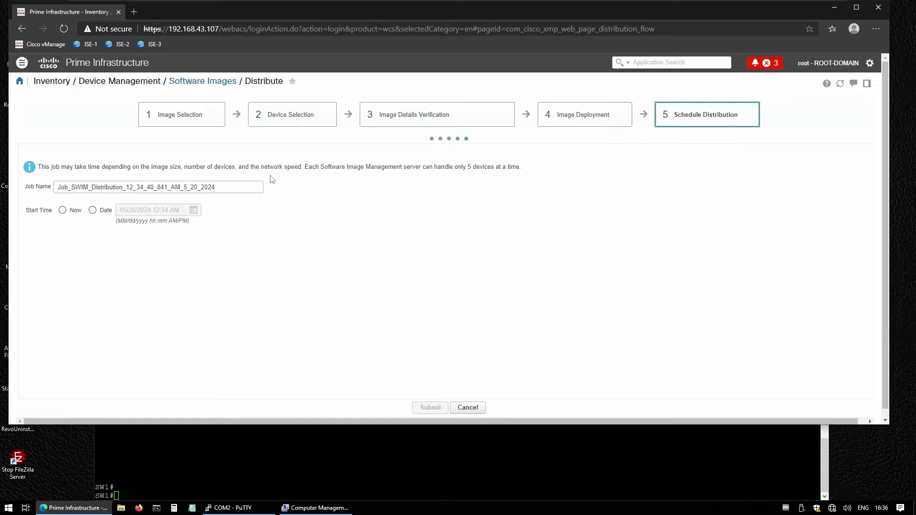
pyautogui.click(62, 210)
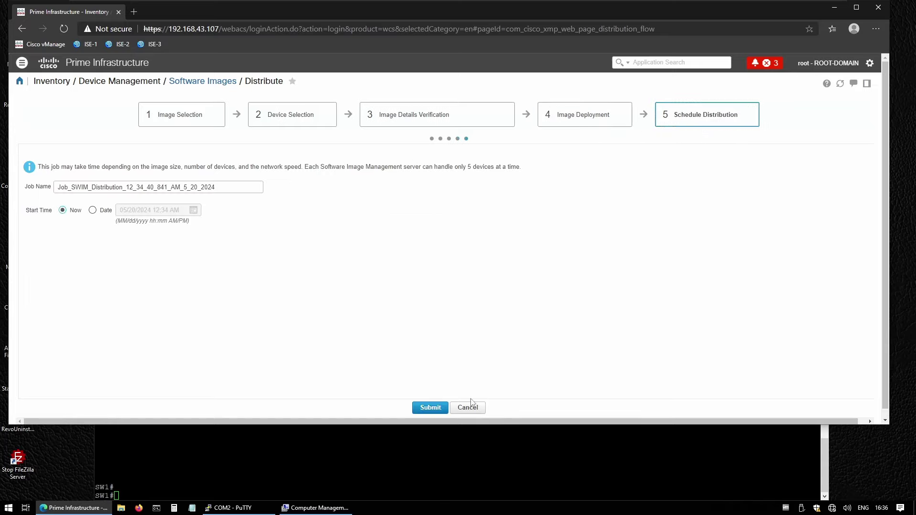
pyautogui.click(432, 408)
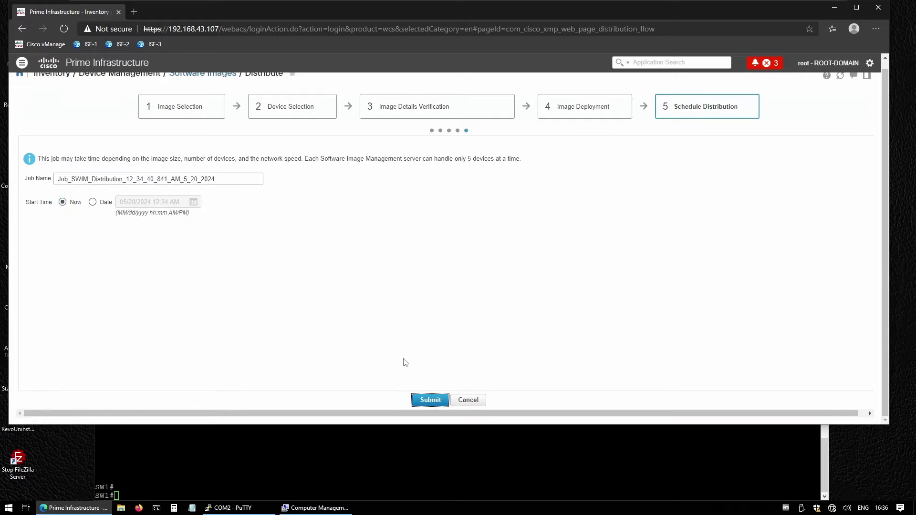
pyautogui.click(432, 399)
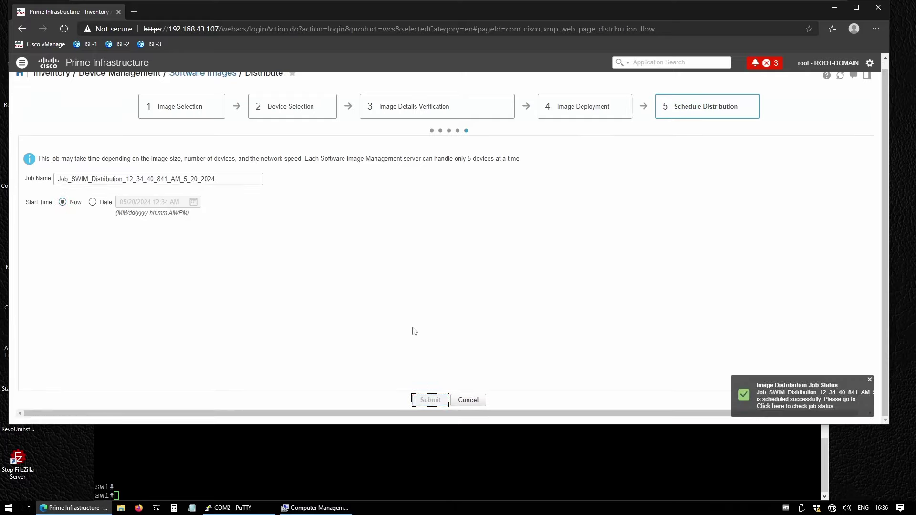
pyautogui.click(771, 407)
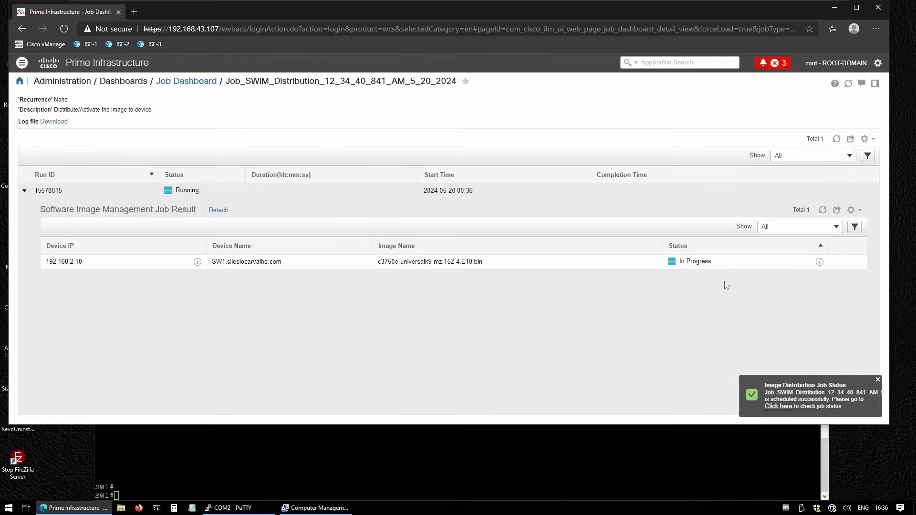
# Open SW1's job results showing the 150-2.SE12 running image backup In-Progress
pyautogui.click(819, 263)
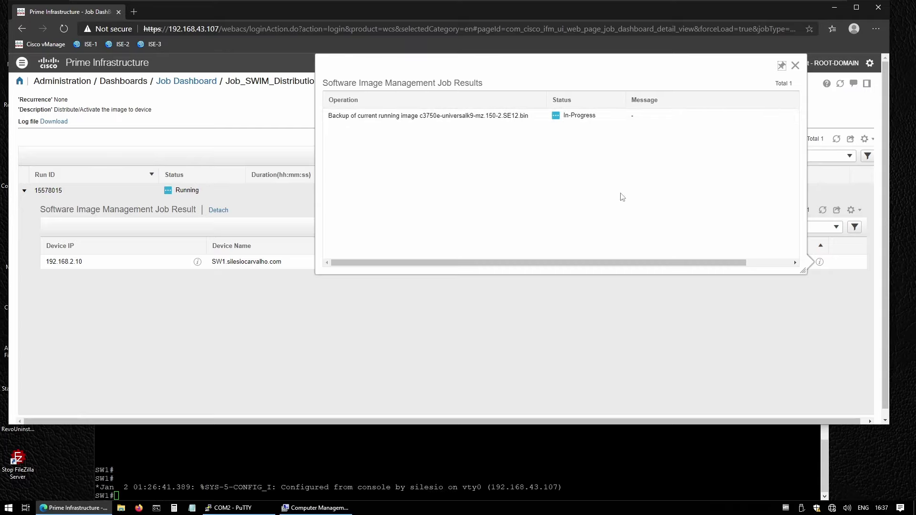
# Run dir twice on SW1 and highlight the arriving c3750e-universalk9-mz.152-4.E10.bin file
pyautogui.hotkey('alt', 'Tab')
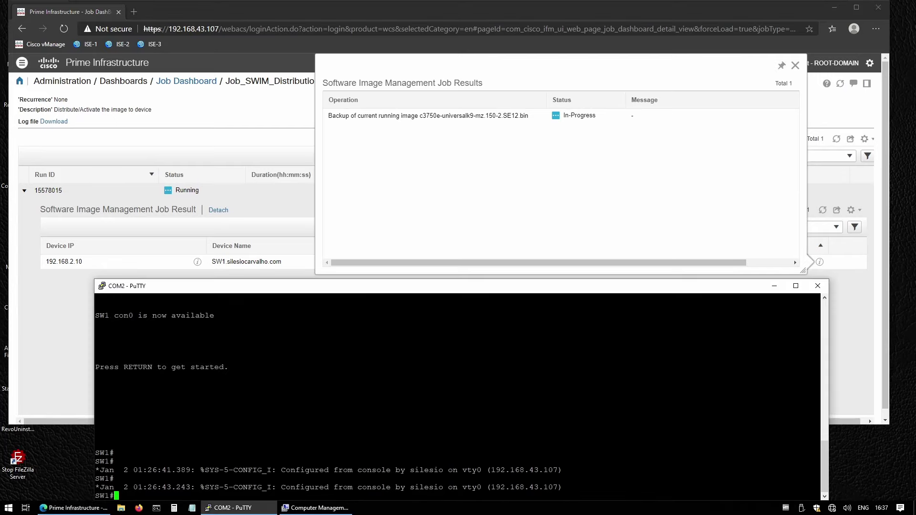
pyautogui.write('dir')
pyautogui.press('Return')
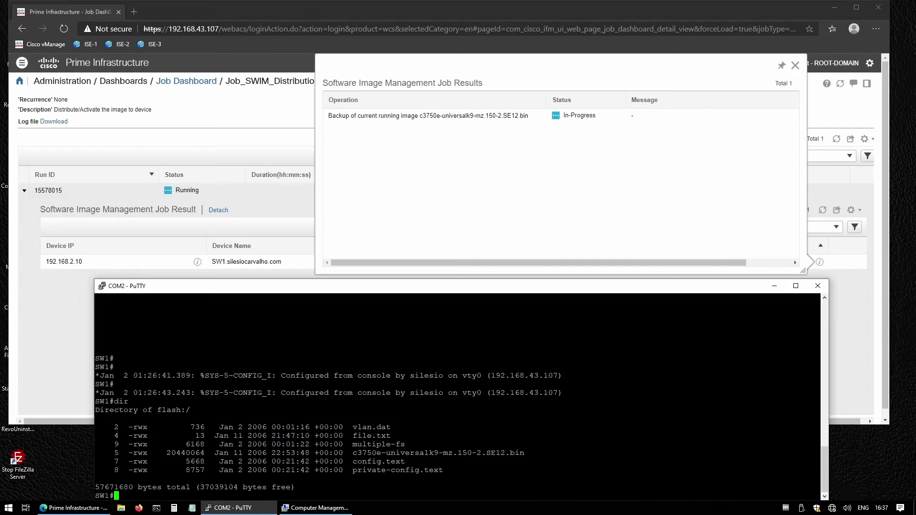
pyautogui.moveTo(458, 453); pyautogui.dragTo(500, 453)
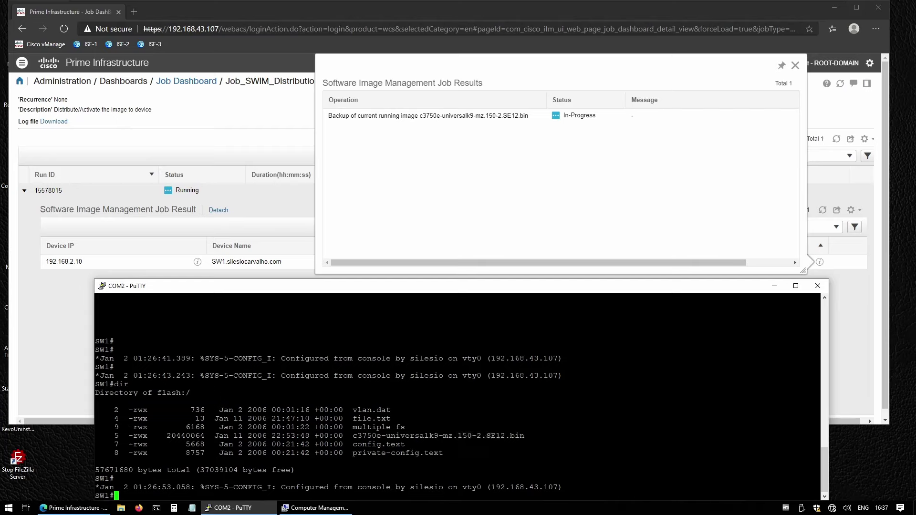
pyautogui.write('dir')
pyautogui.press('Return')
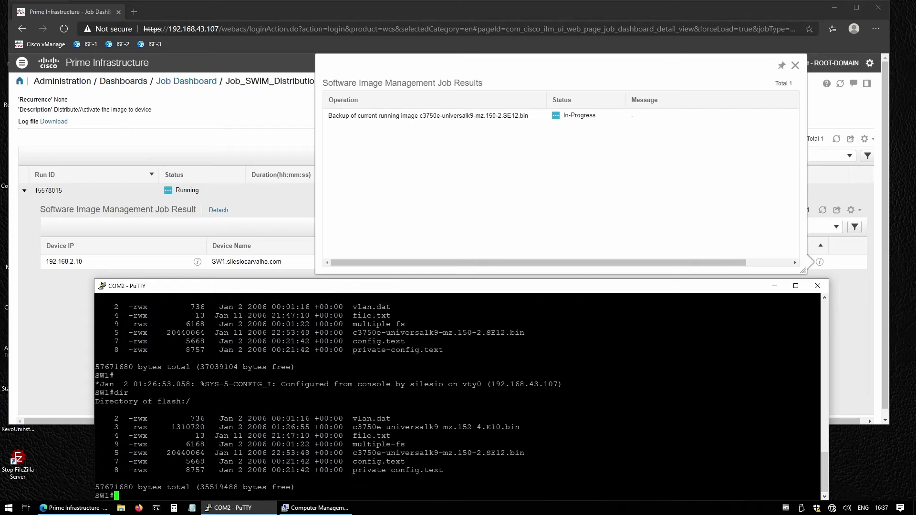
pyautogui.moveTo(353, 427); pyautogui.dragTo(506, 427)
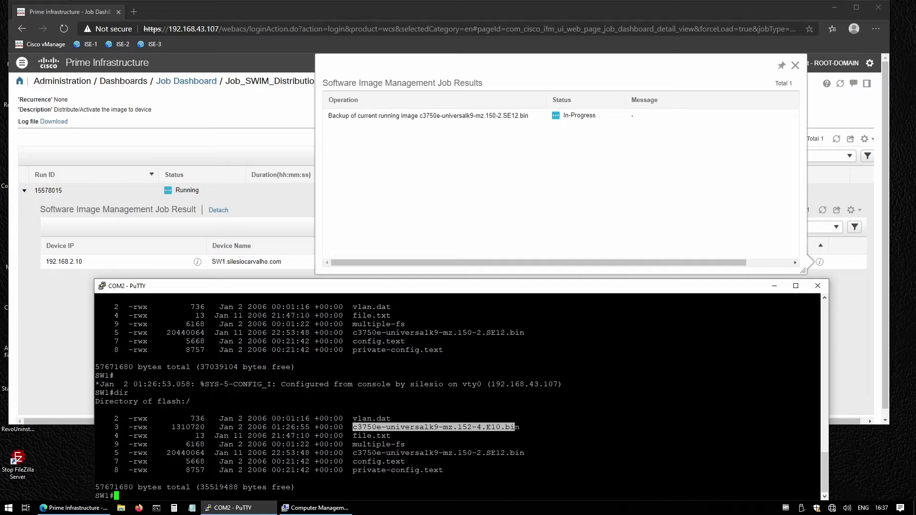
# Refresh and recheck SW1's job results: backup succeeded, SCP failed, FTP transfer in progress
pyautogui.click(725, 174)
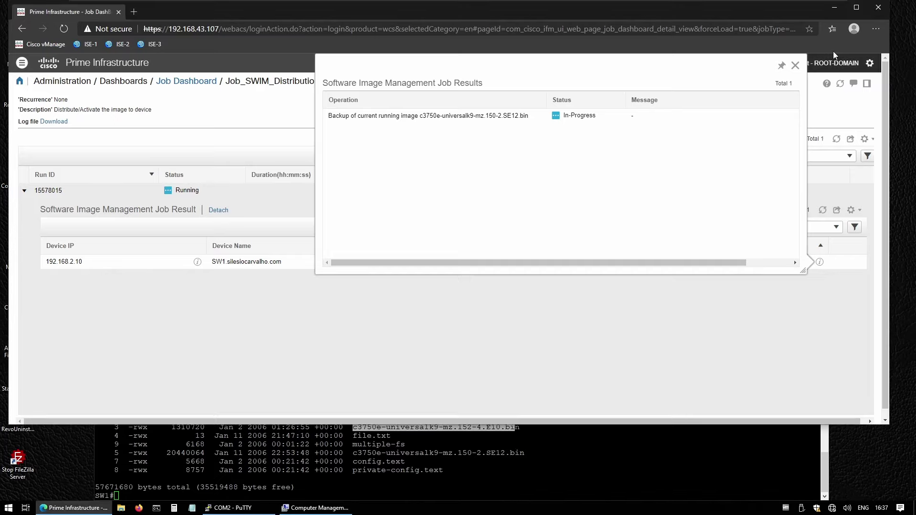
pyautogui.click(795, 66)
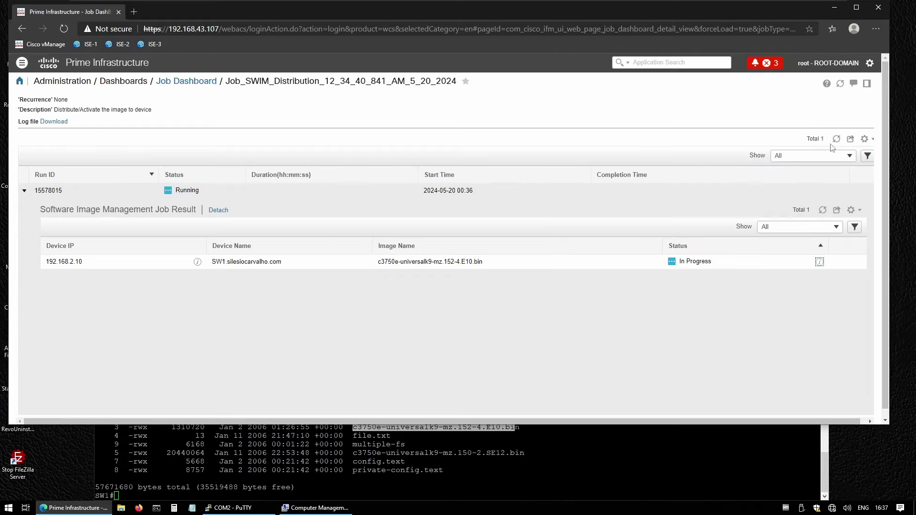
pyautogui.click(822, 210)
pyautogui.click(819, 262)
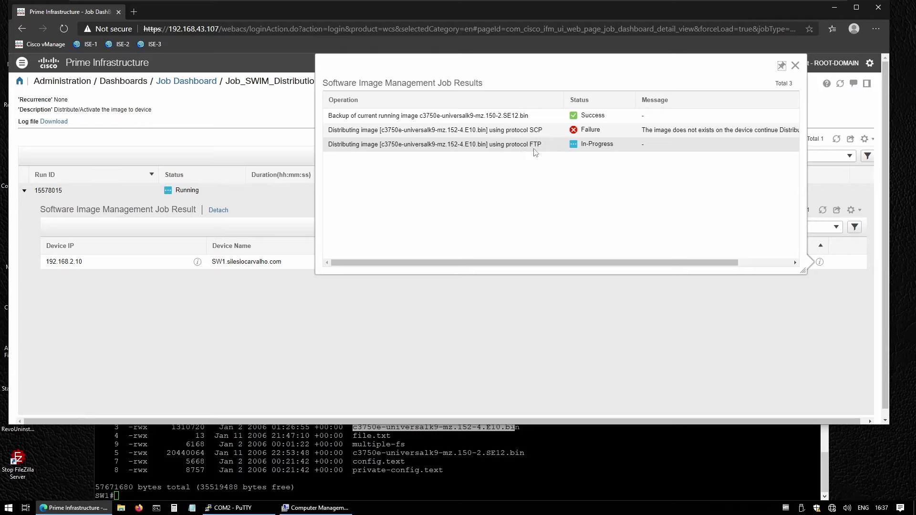
pyautogui.click(795, 66)
# Rerun dir on SW1 to see the 152-4.E10 image grow to 11665408 bytes
pyautogui.hotkey('alt', 'Tab')
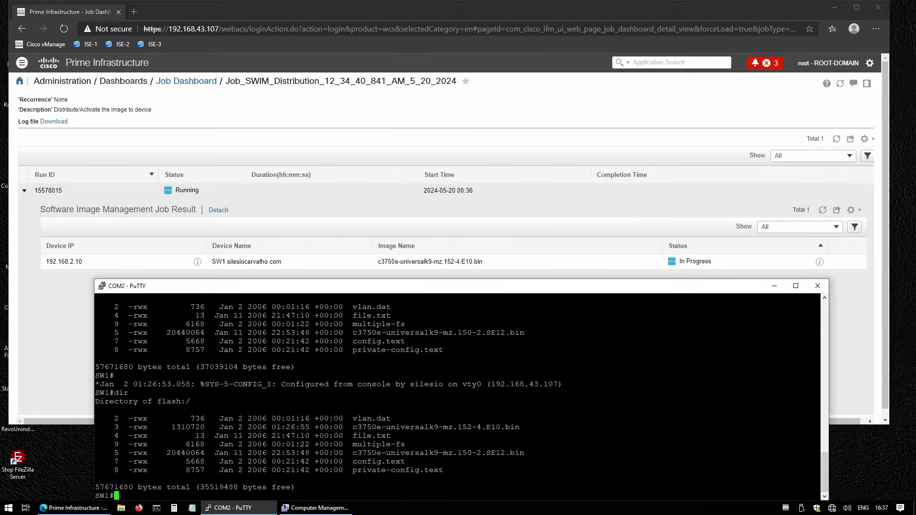
pyautogui.write('dir')
pyautogui.press('Return')
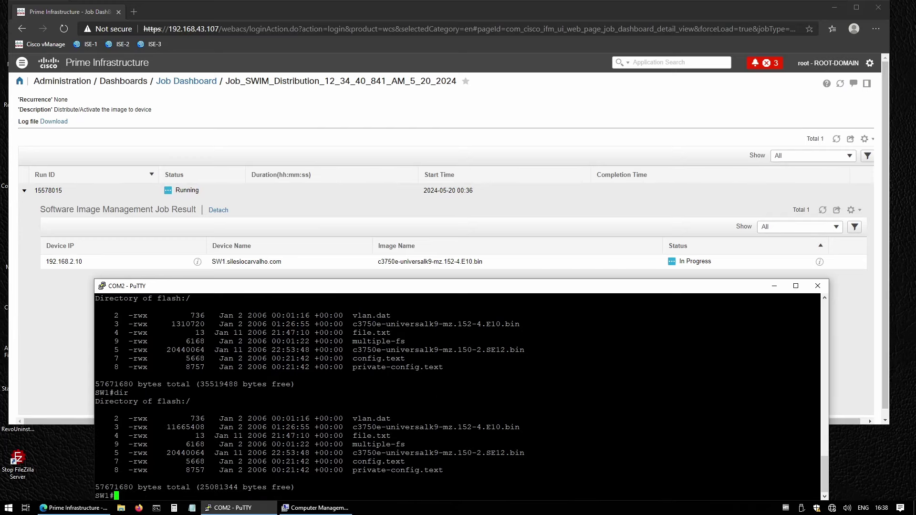
# Run show boot and highlight the 150-2.SE12 and 152-4.E10 entries in the boot path
pyautogui.write('show boot')
pyautogui.press('Return')
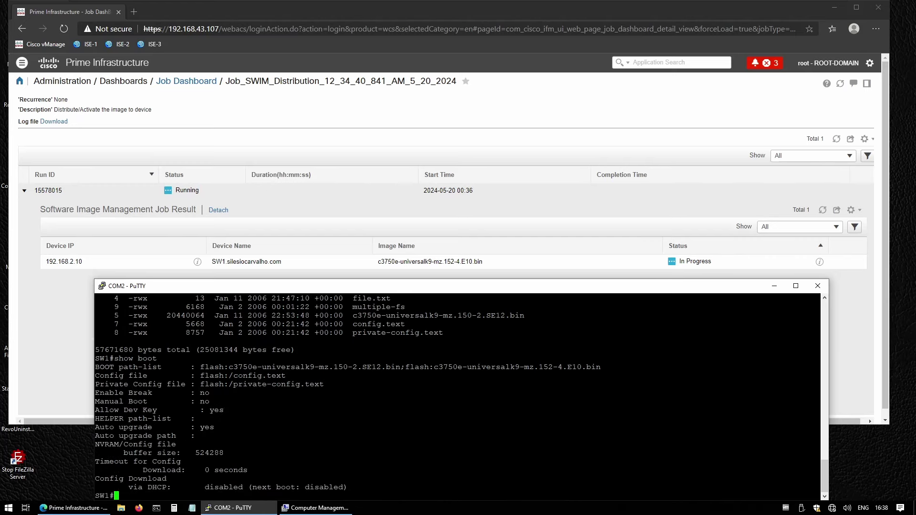
pyautogui.moveTo(334, 366); pyautogui.dragTo(391, 367)
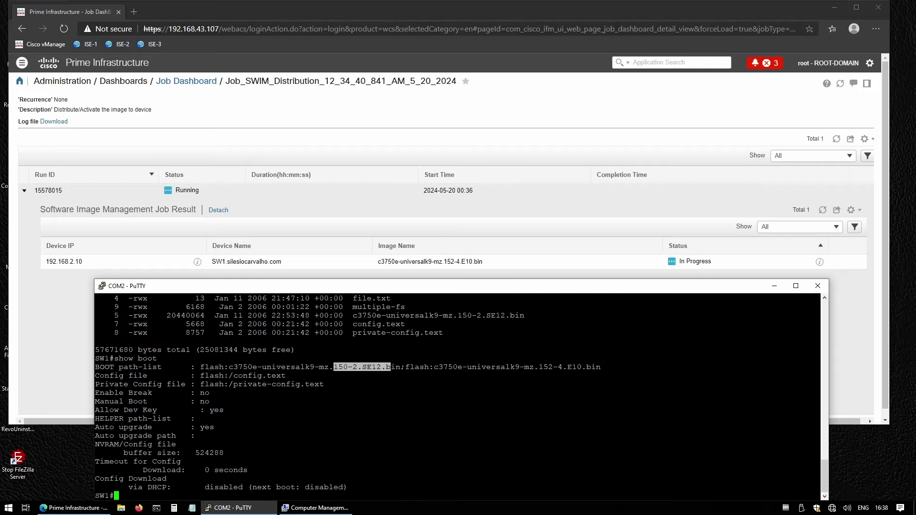
pyautogui.moveTo(433, 366); pyautogui.dragTo(577, 367)
pyautogui.hotkey('ctrl', 'c')
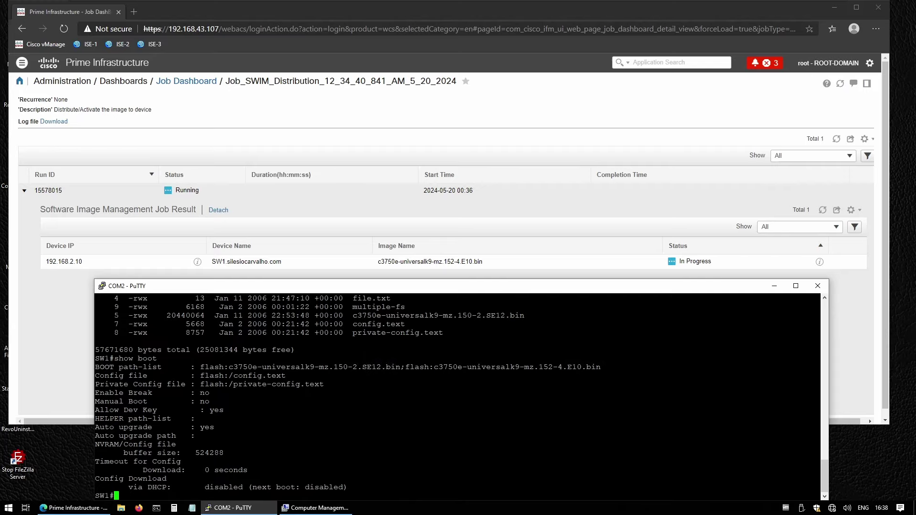
pyautogui.click(706, 207)
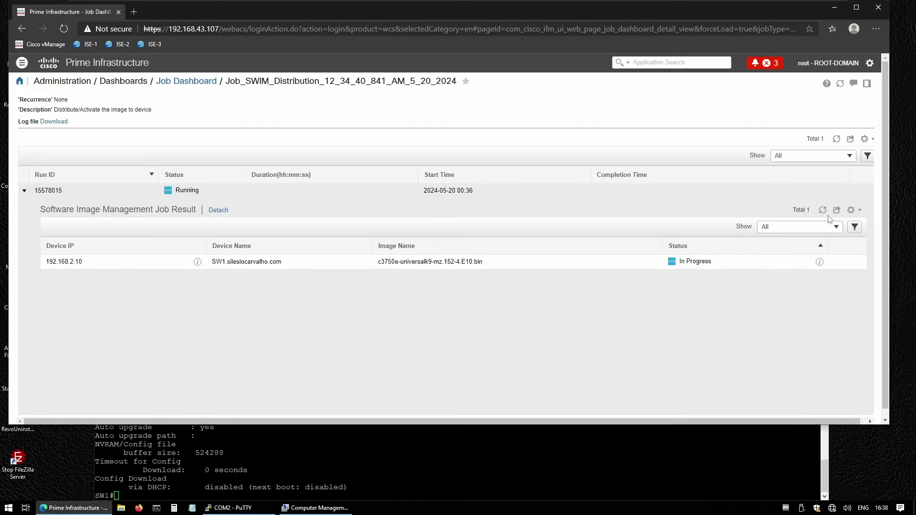
# Refresh SW1's job results until the FTP transfer, device reboot and inventory collection all succeed
pyautogui.click(819, 261)
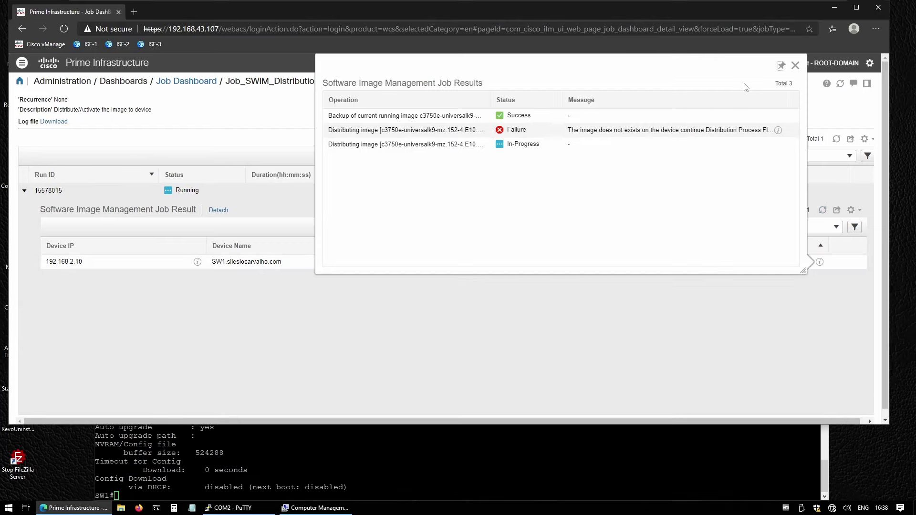
pyautogui.click(795, 66)
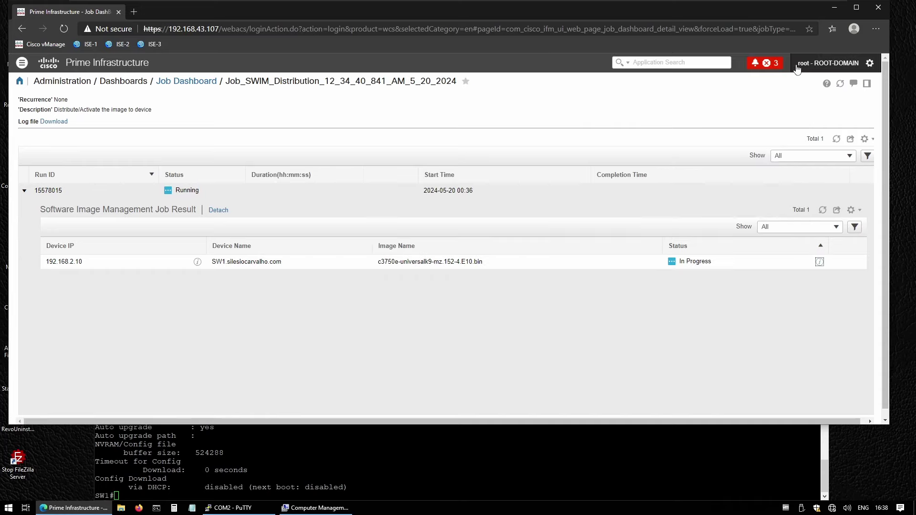
pyautogui.click(822, 210)
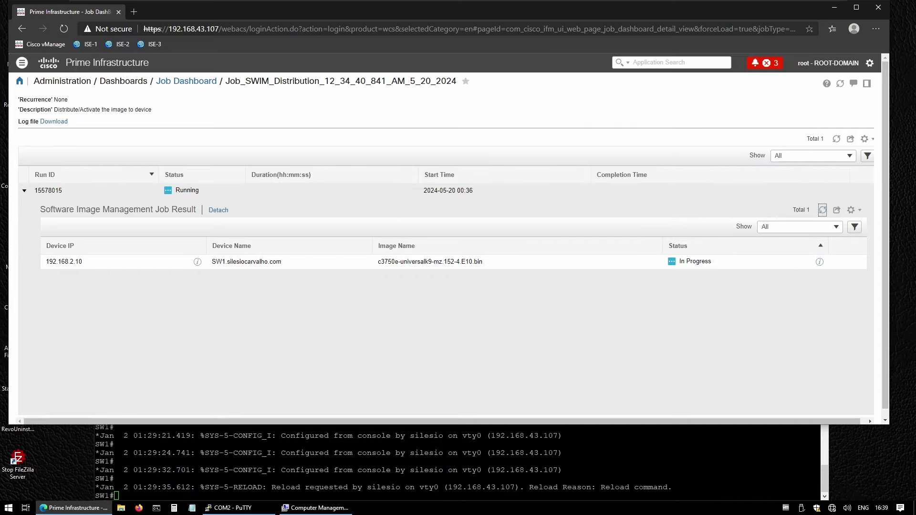
pyautogui.hotkey('alt', 'Tab')
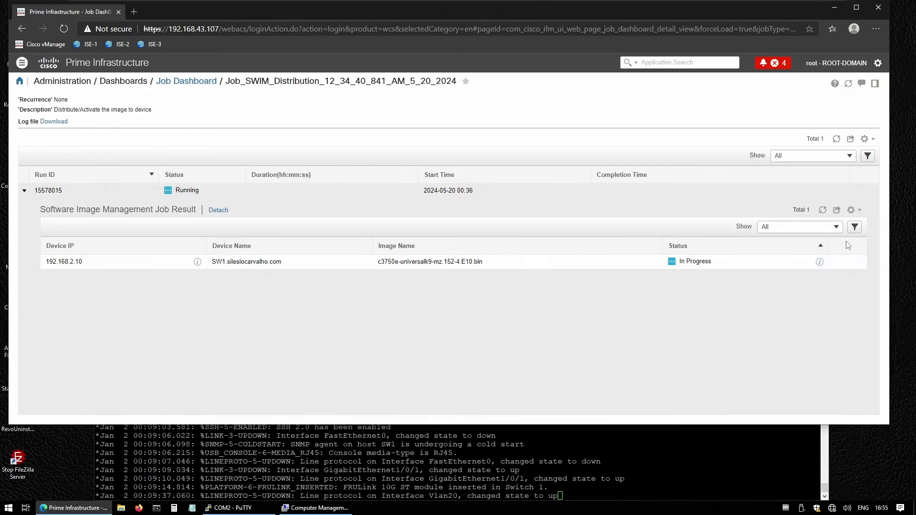
pyautogui.click(823, 210)
pyautogui.click(819, 262)
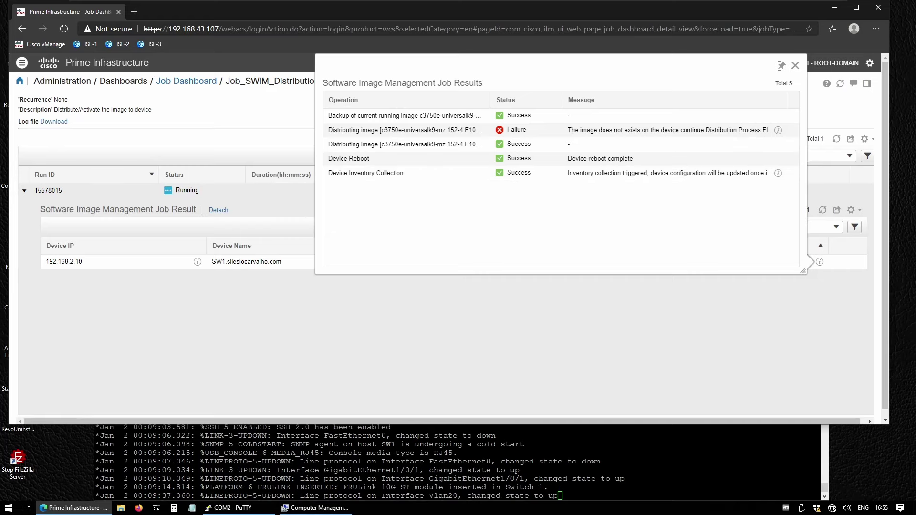
# Run sh ver on SW1 and highlight the reported IOS Version 15.2(4)E10
pyautogui.click(498, 441)
pyautogui.press('Return')
pyautogui.press('Return')
pyautogui.press('Return')
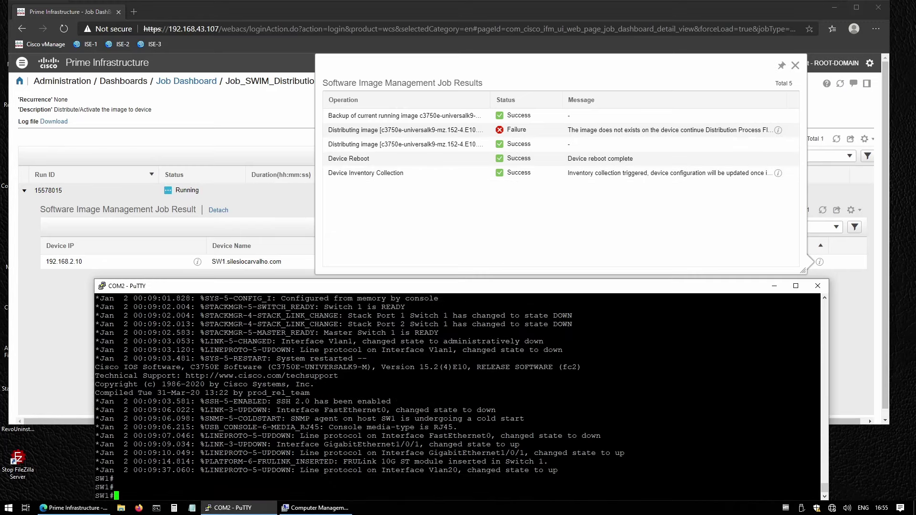
pyautogui.write('sh ver')
pyautogui.press('Return')
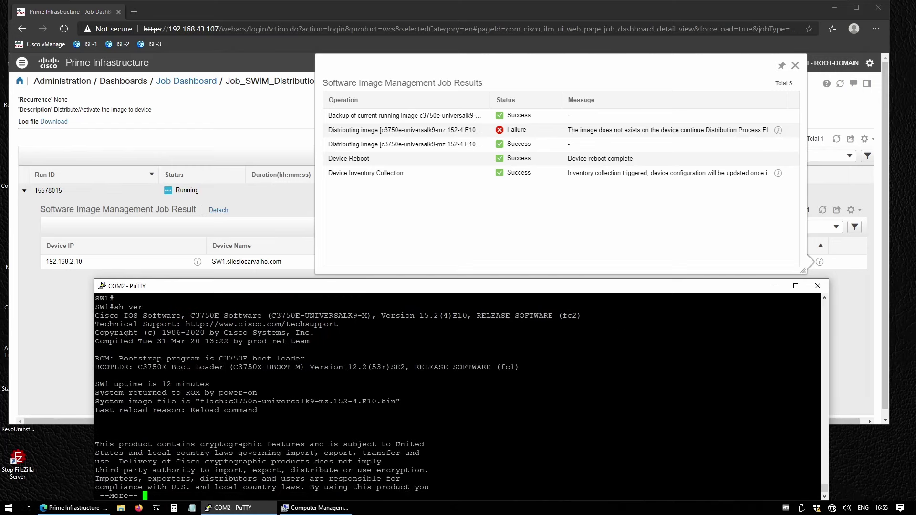
pyautogui.moveTo(377, 316); pyautogui.dragTo(467, 315)
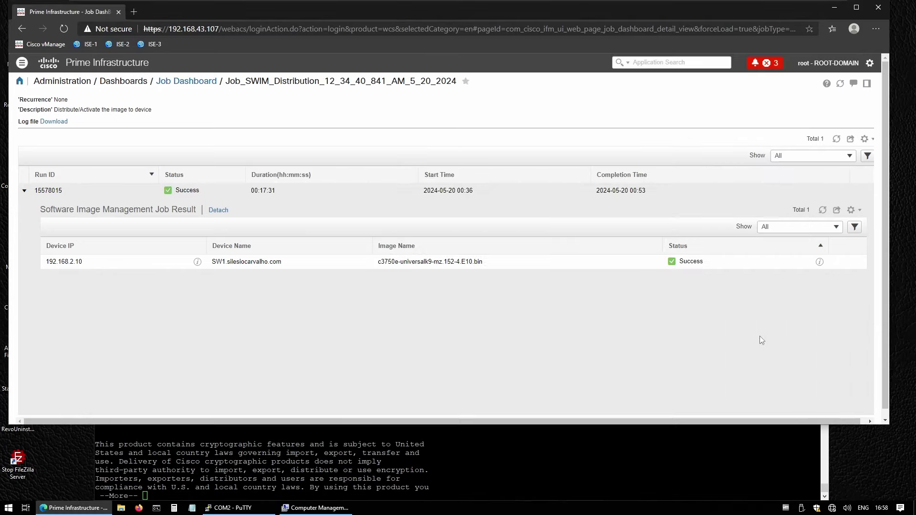